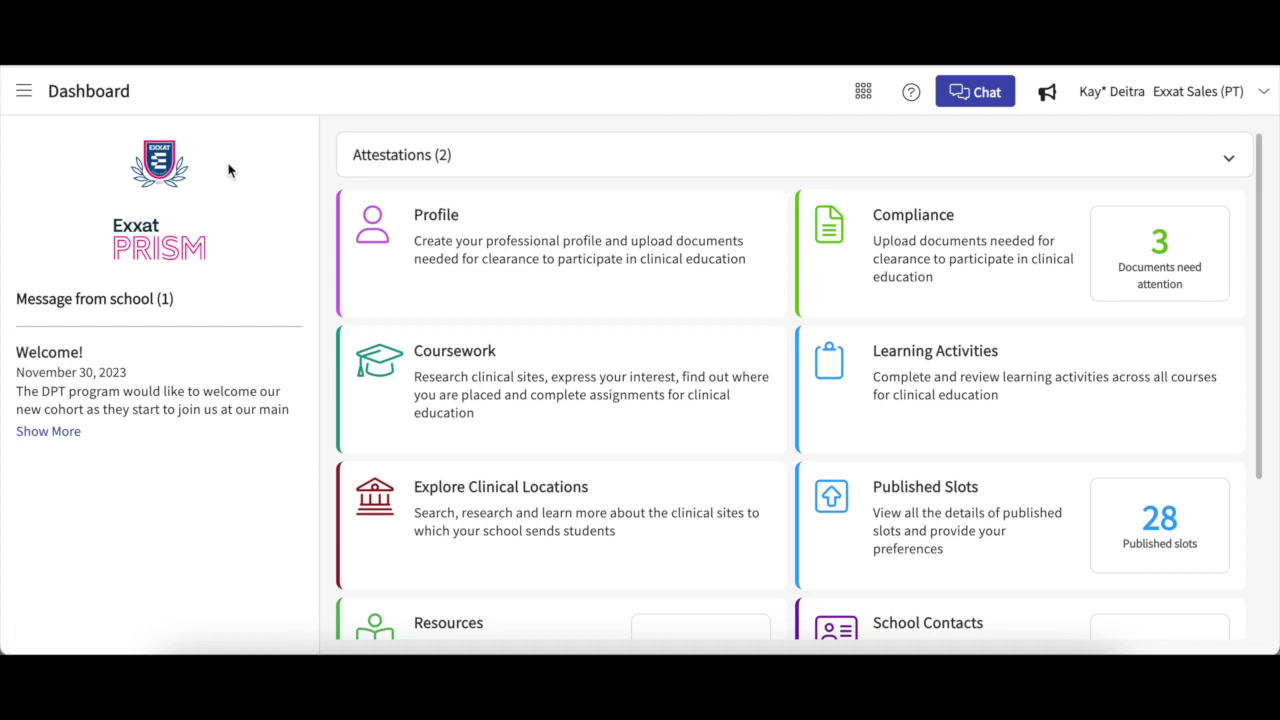
Open the navigation menu listing Dashboard, Profile, Compliance, Coursework and other sections.
{"action": "left_click", "coordinate": [22, 92]}
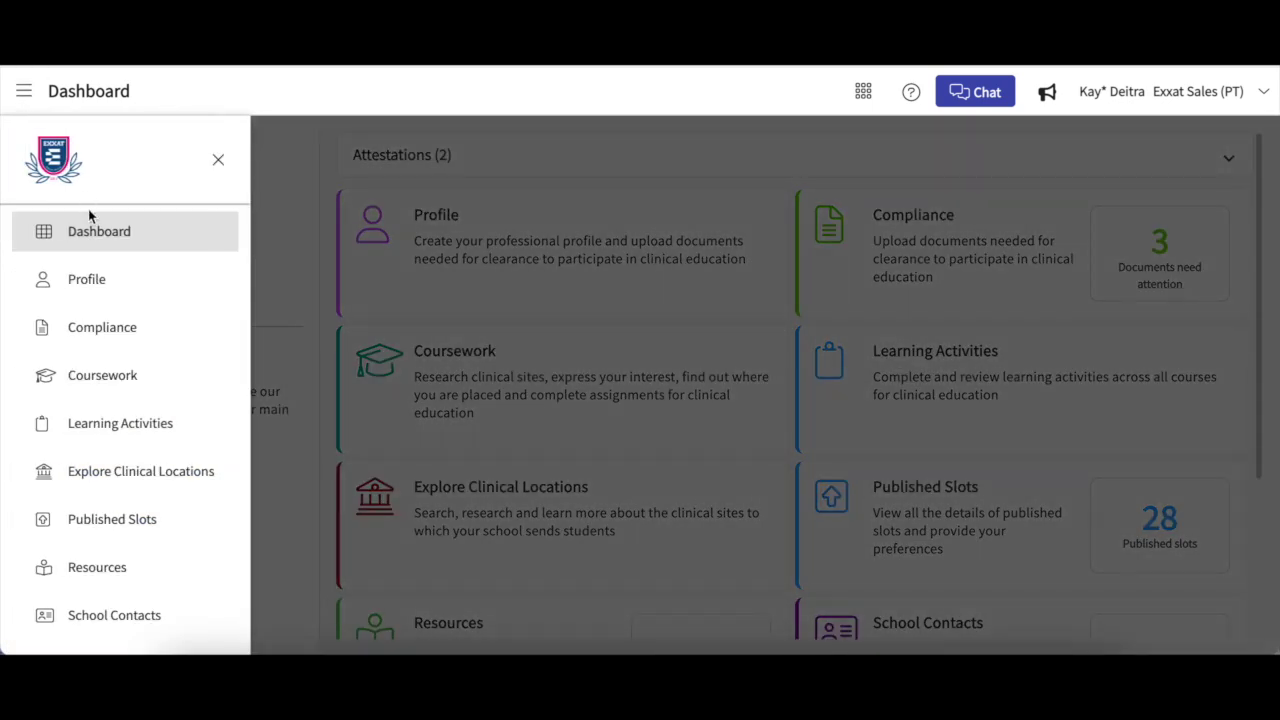
Review the student's Profile tab with demographic, contact and address details, then begin sharing it.
{"action": "left_click", "coordinate": [88, 281]}
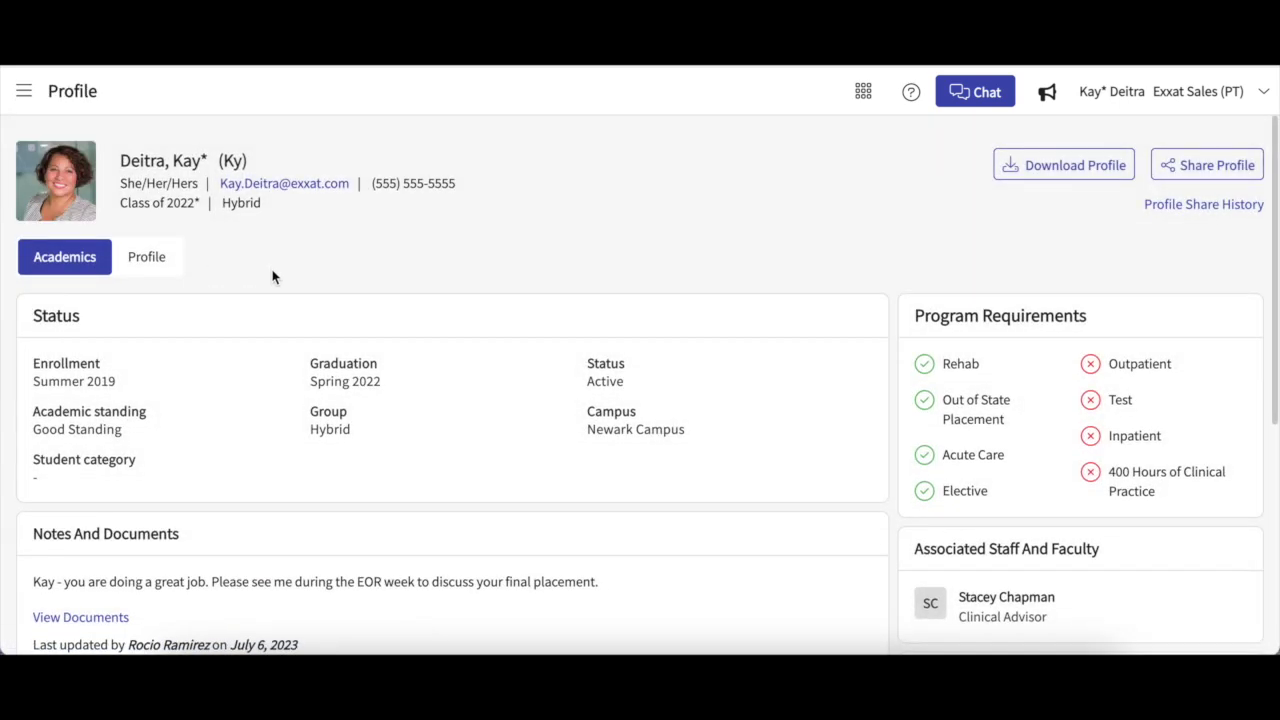
{"action": "left_click", "coordinate": [149, 266]}
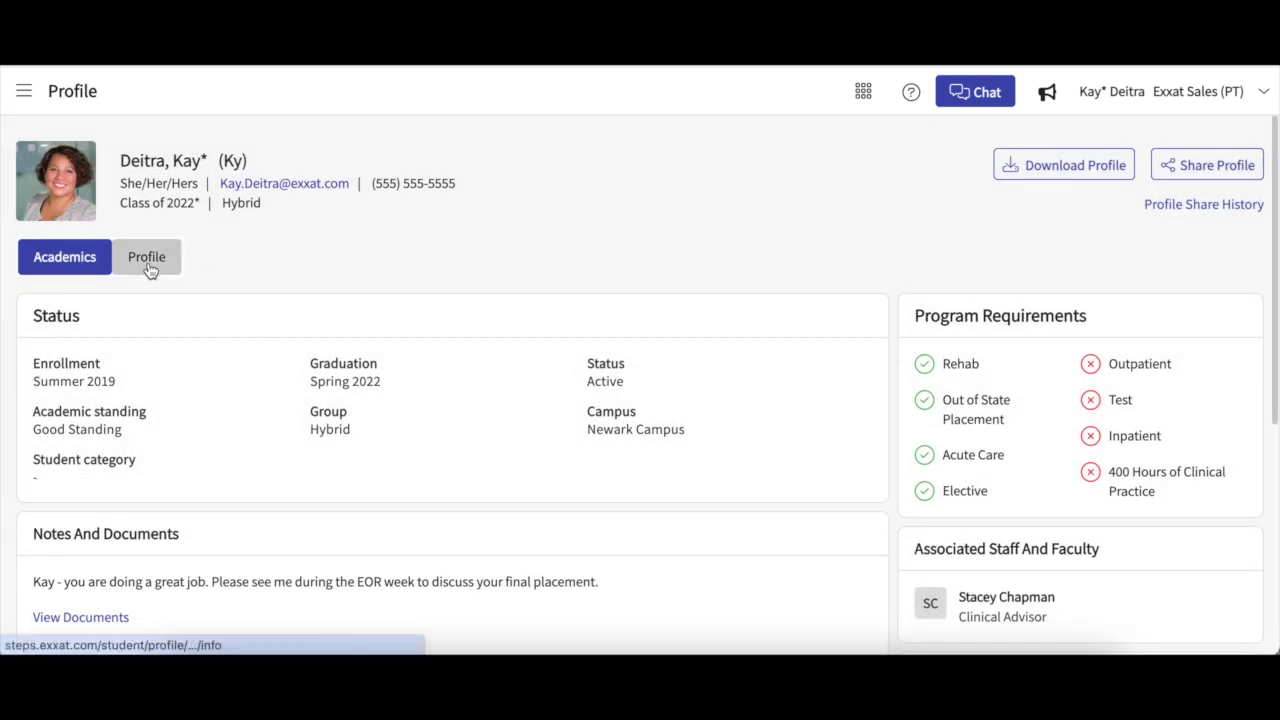
{"action": "scroll", "coordinate": [425, 326], "scroll_direction": "down", "scroll_amount": 2}
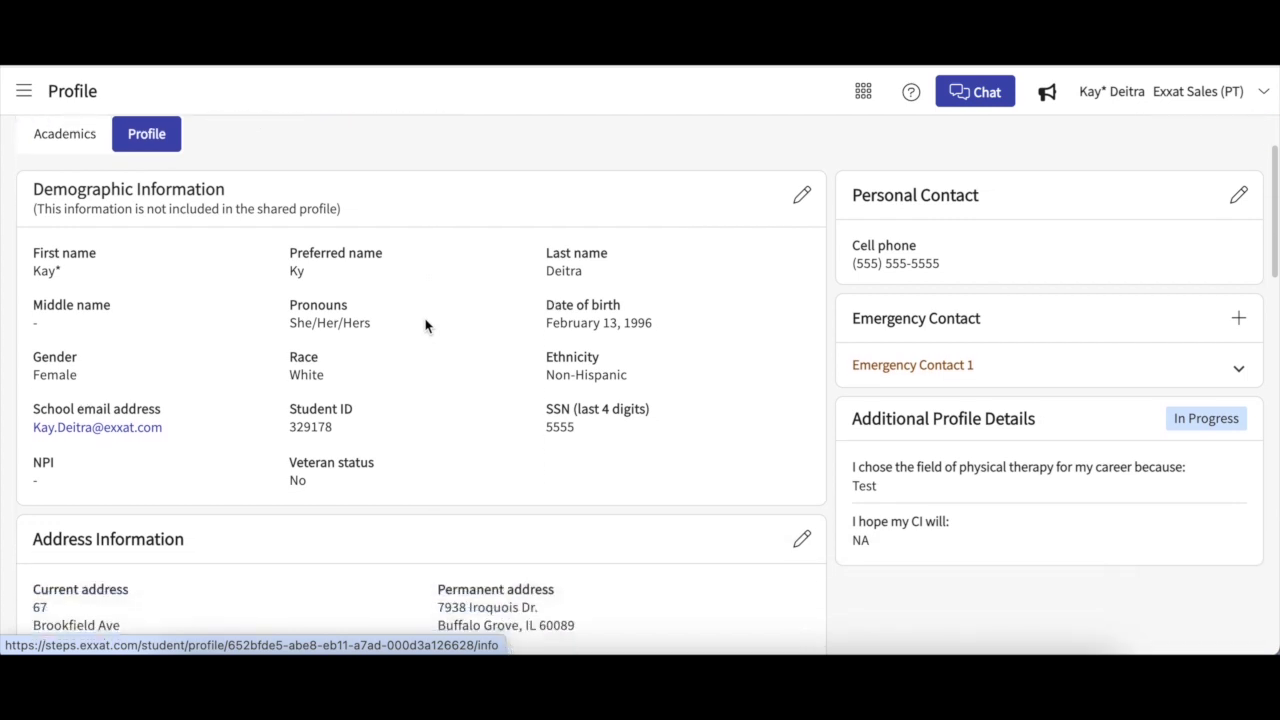
{"action": "scroll", "coordinate": [425, 326], "scroll_direction": "up", "scroll_amount": 2}
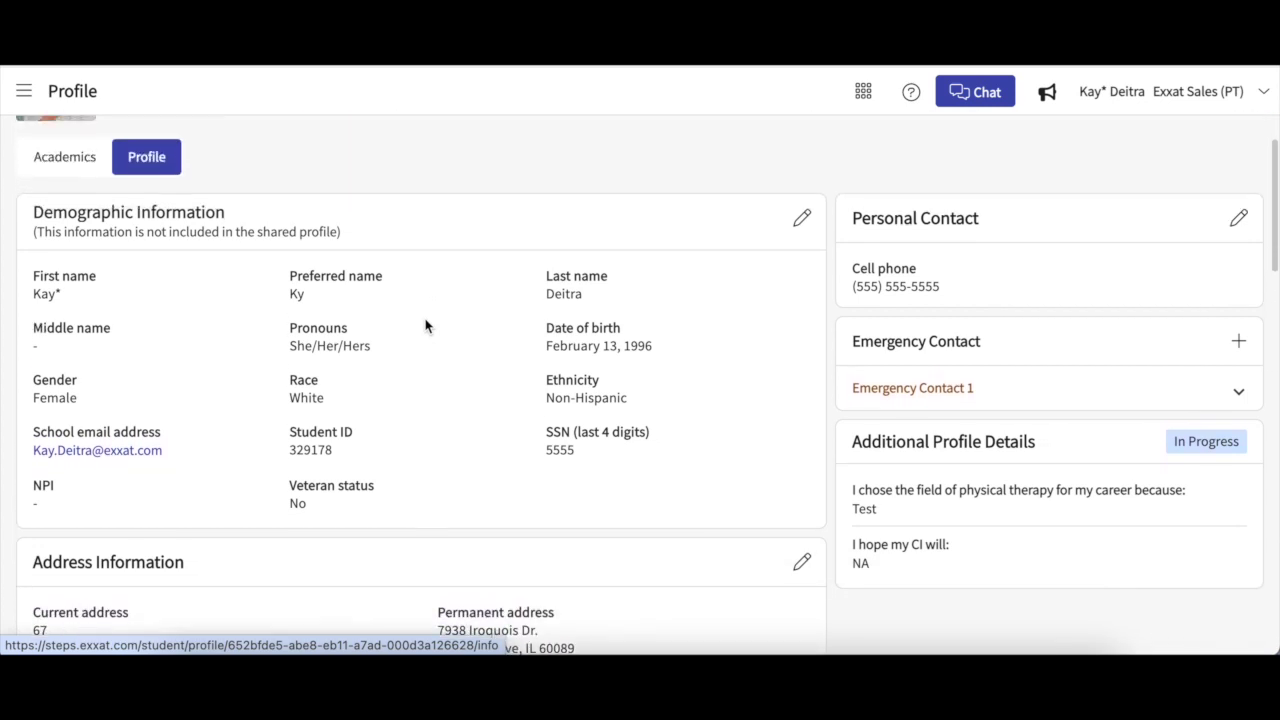
{"action": "scroll", "coordinate": [425, 326], "scroll_direction": "up", "scroll_amount": 1}
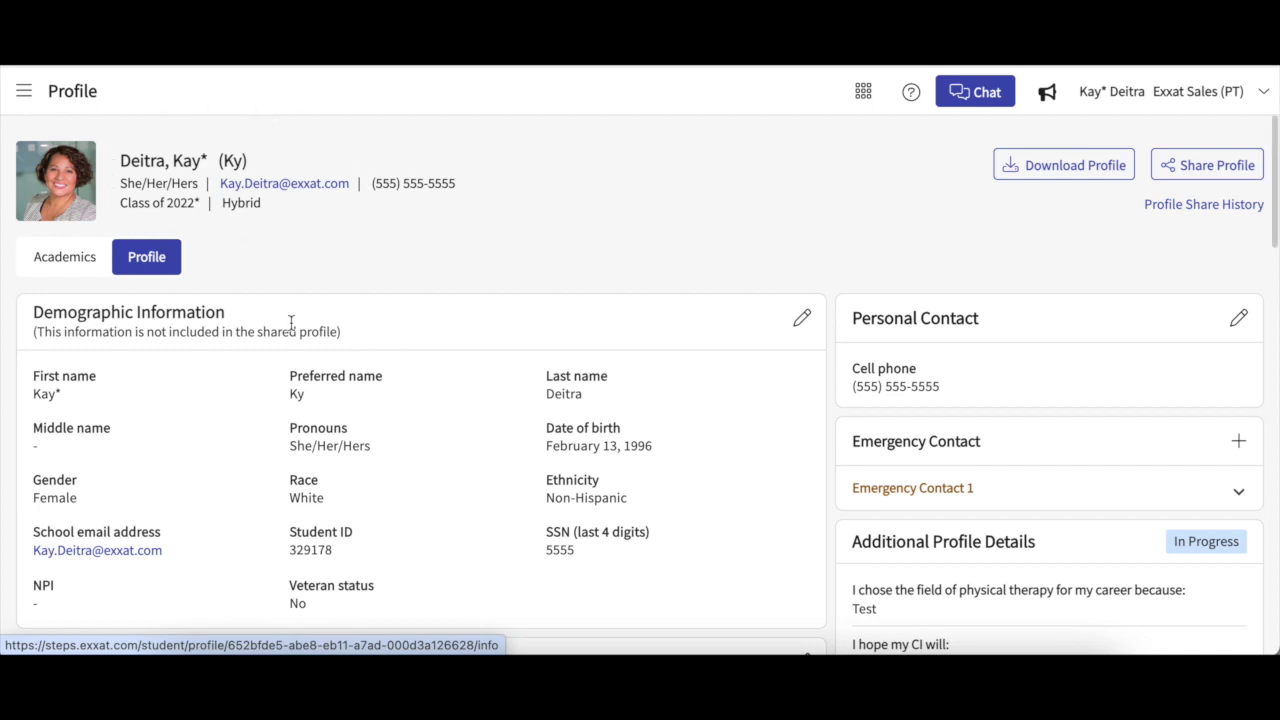
{"action": "scroll", "coordinate": [291, 321], "scroll_direction": "down", "scroll_amount": 6}
{"action": "scroll", "coordinate": [291, 325], "scroll_direction": "down", "scroll_amount": 5}
{"action": "scroll", "coordinate": [291, 330], "scroll_direction": "down", "scroll_amount": 4}
{"action": "scroll", "coordinate": [291, 330], "scroll_direction": "down", "scroll_amount": 4}
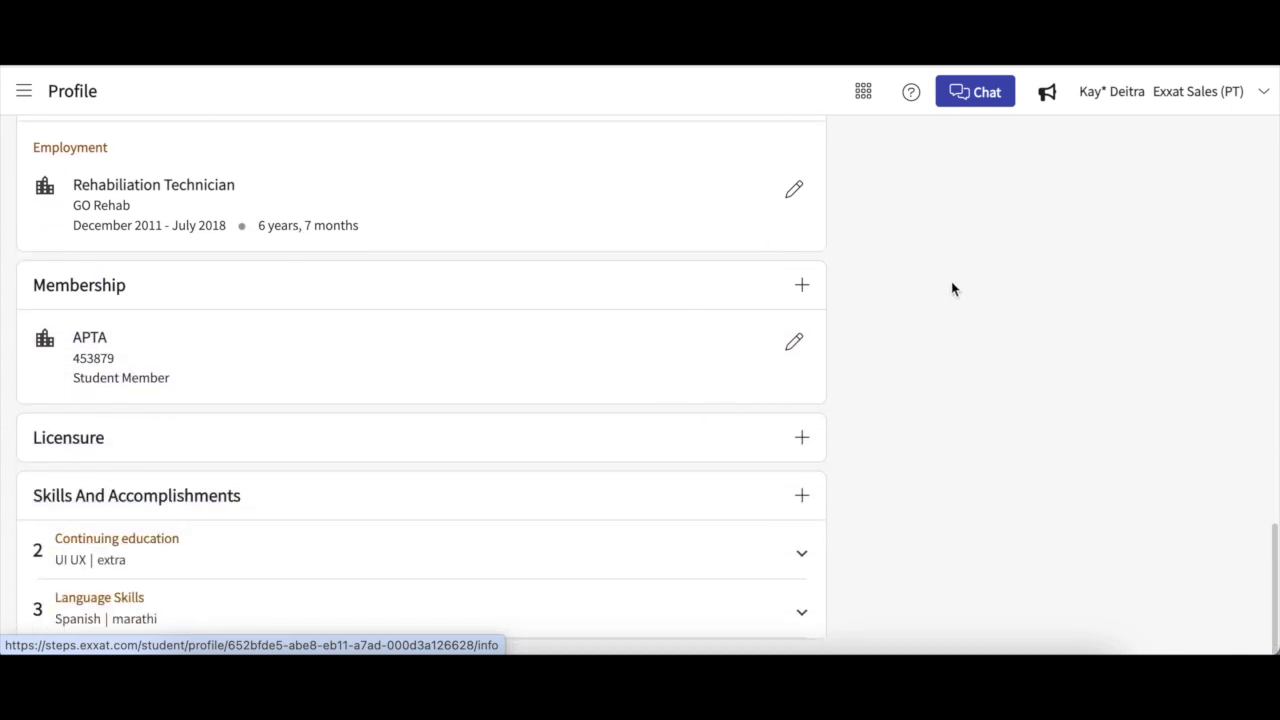
{"action": "scroll", "coordinate": [1097, 190], "scroll_direction": "up", "scroll_amount": 7}
{"action": "scroll", "coordinate": [1097, 190], "scroll_direction": "up", "scroll_amount": 5}
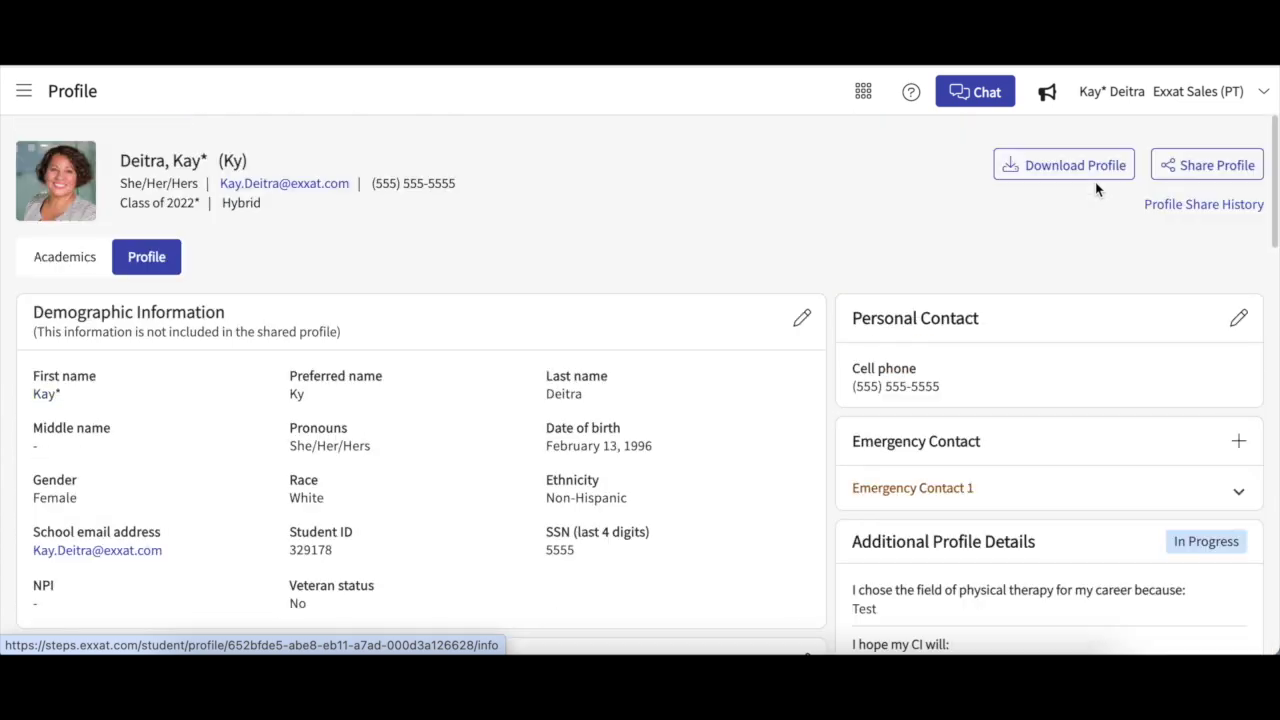
{"action": "left_click", "coordinate": [1226, 164]}
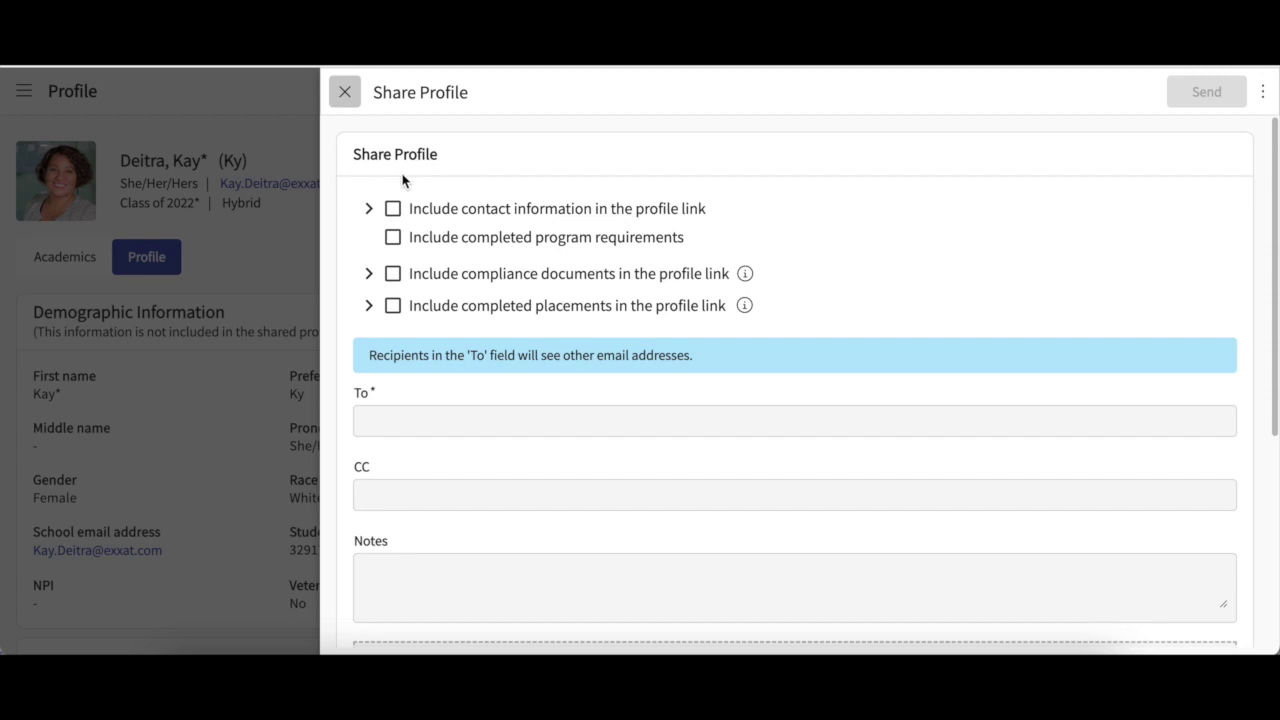
Include contact information in the profile link: personal contacts, address information and emergency contacts.
{"action": "left_click", "coordinate": [369, 208]}
{"action": "left_click", "coordinate": [432, 237]}
{"action": "left_click", "coordinate": [433, 265]}
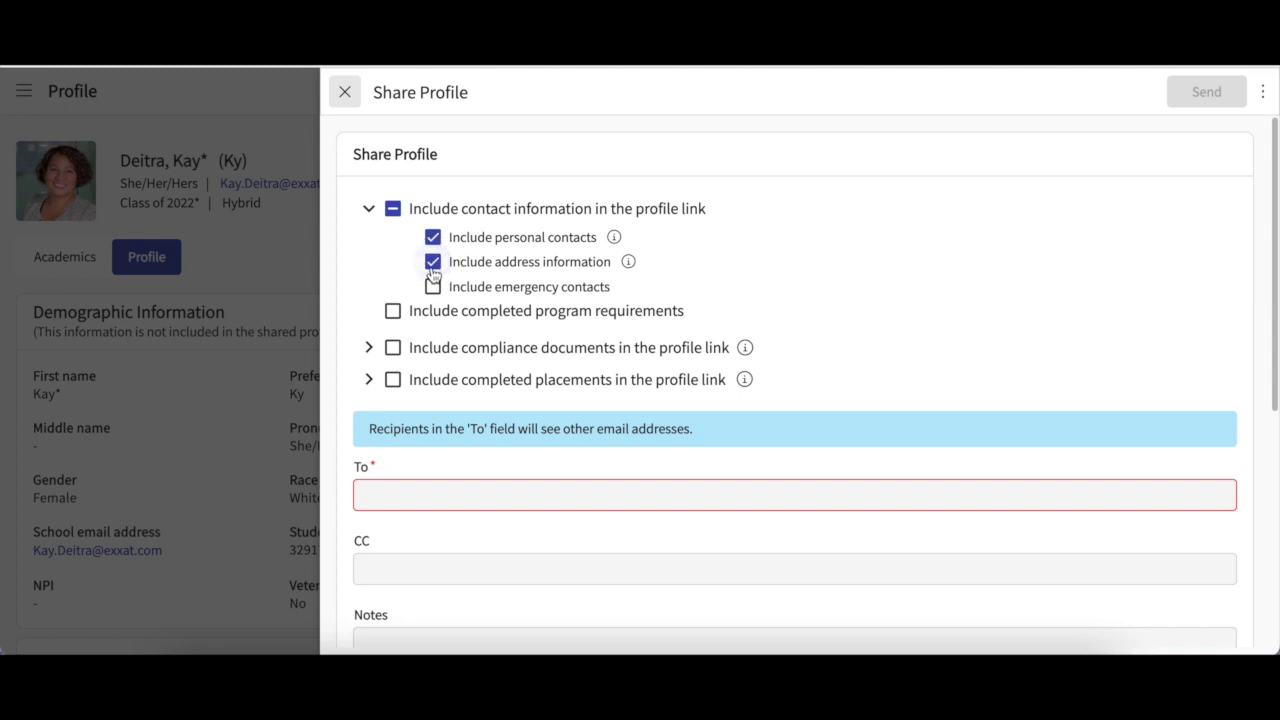
{"action": "left_click", "coordinate": [433, 264]}
{"action": "left_click", "coordinate": [432, 240]}
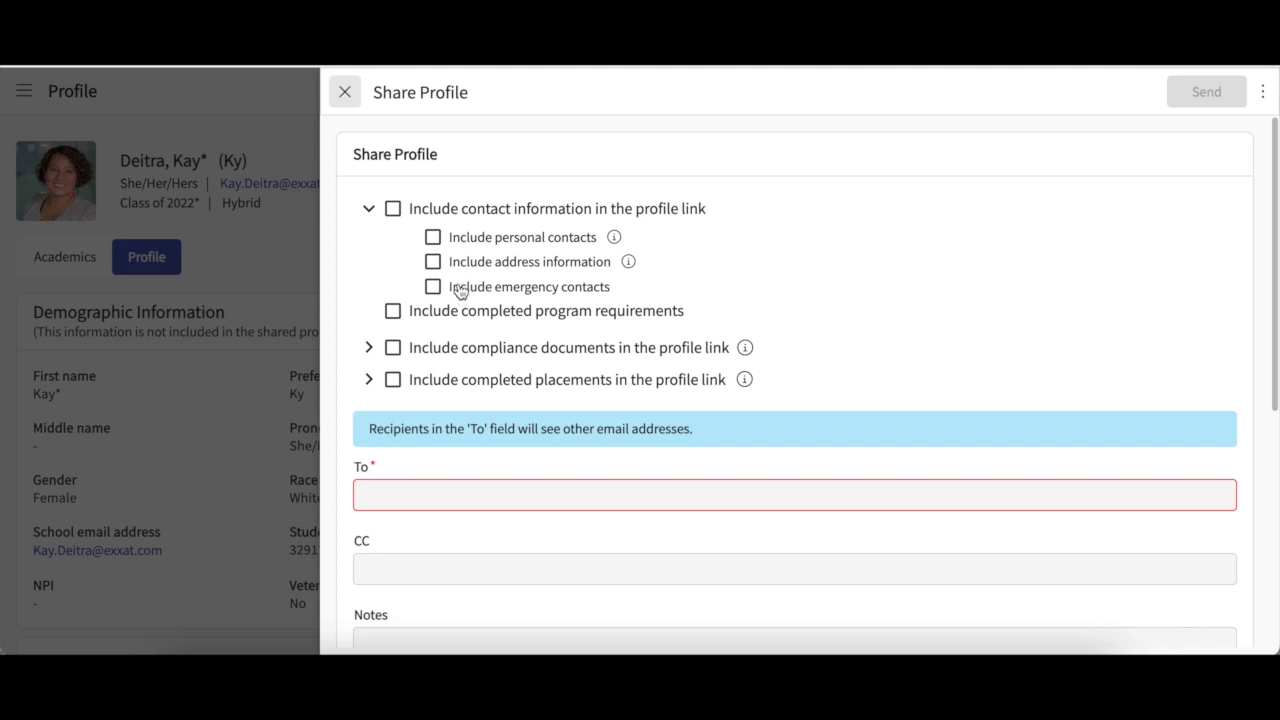
{"action": "left_click", "coordinate": [435, 247]}
{"action": "left_click", "coordinate": [434, 261]}
{"action": "left_click", "coordinate": [434, 261]}
{"action": "left_click", "coordinate": [433, 238]}
{"action": "left_click", "coordinate": [393, 209]}
{"action": "left_click", "coordinate": [394, 211]}
{"action": "left_click", "coordinate": [394, 210]}
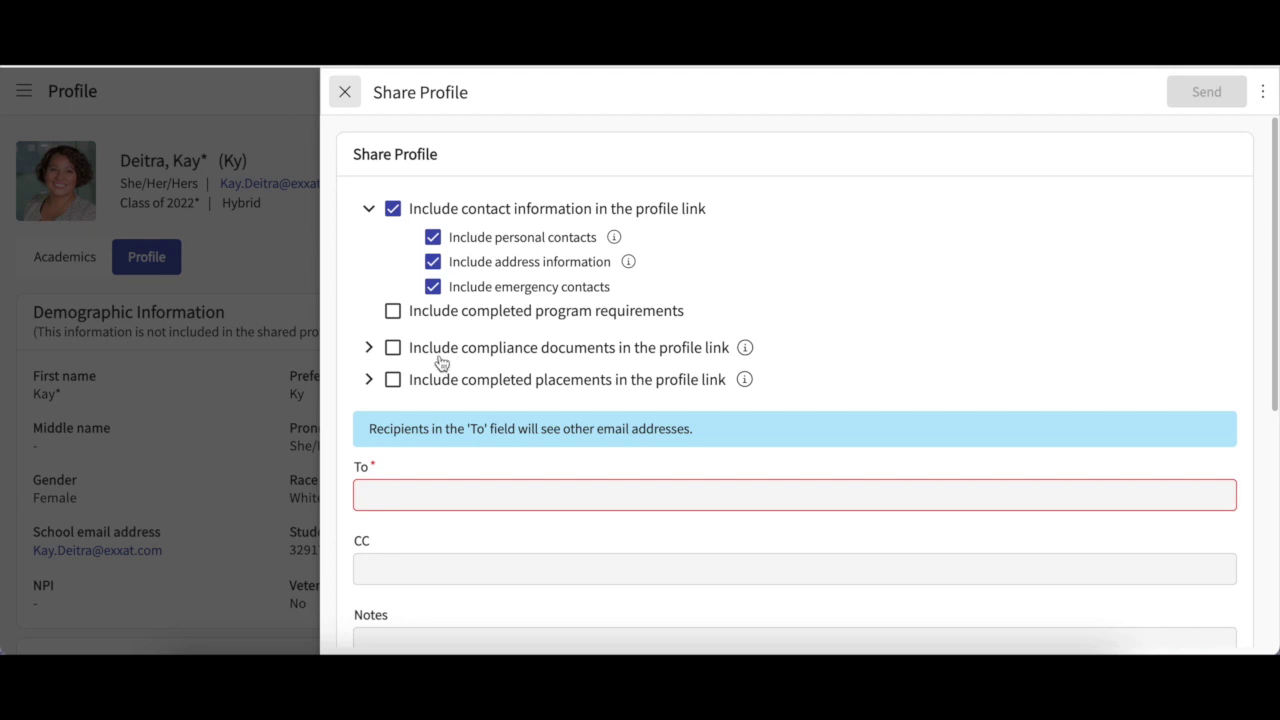
Expand and collapse the compliance documents and completed placements lists to check them.
{"action": "left_click", "coordinate": [369, 348]}
{"action": "left_click", "coordinate": [371, 349]}
{"action": "left_click", "coordinate": [369, 380]}
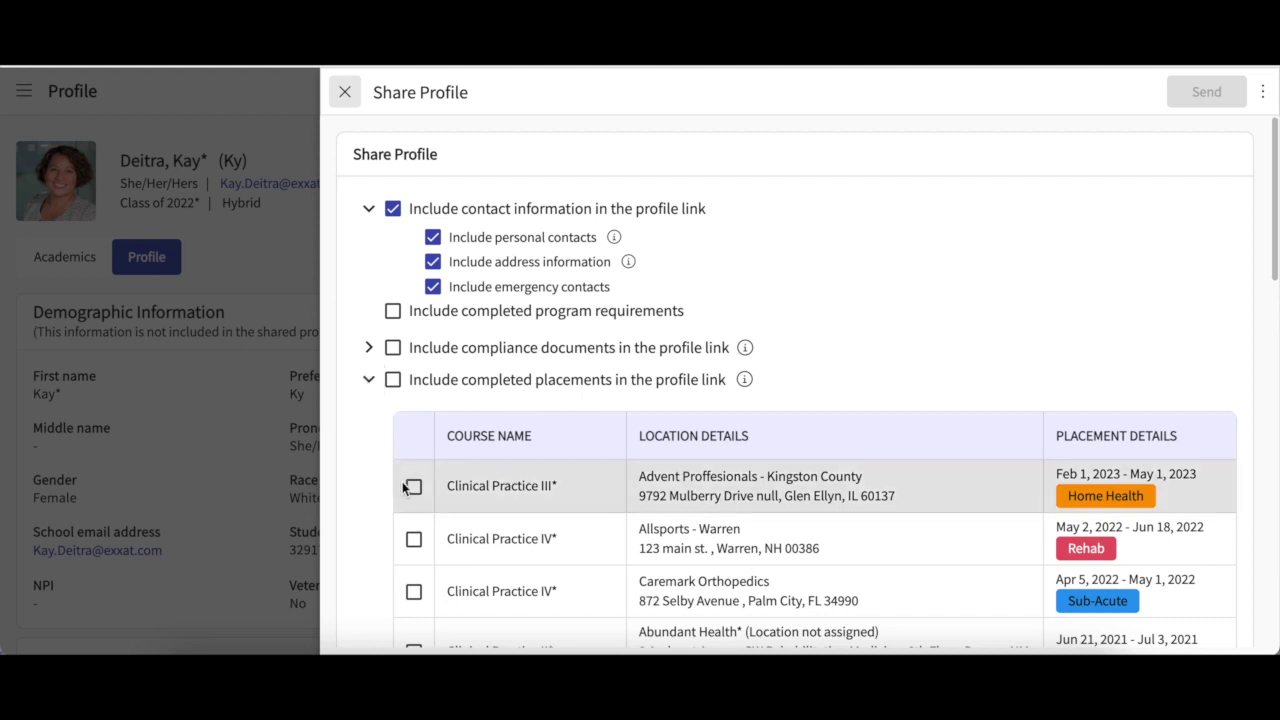
{"action": "left_click", "coordinate": [370, 382]}
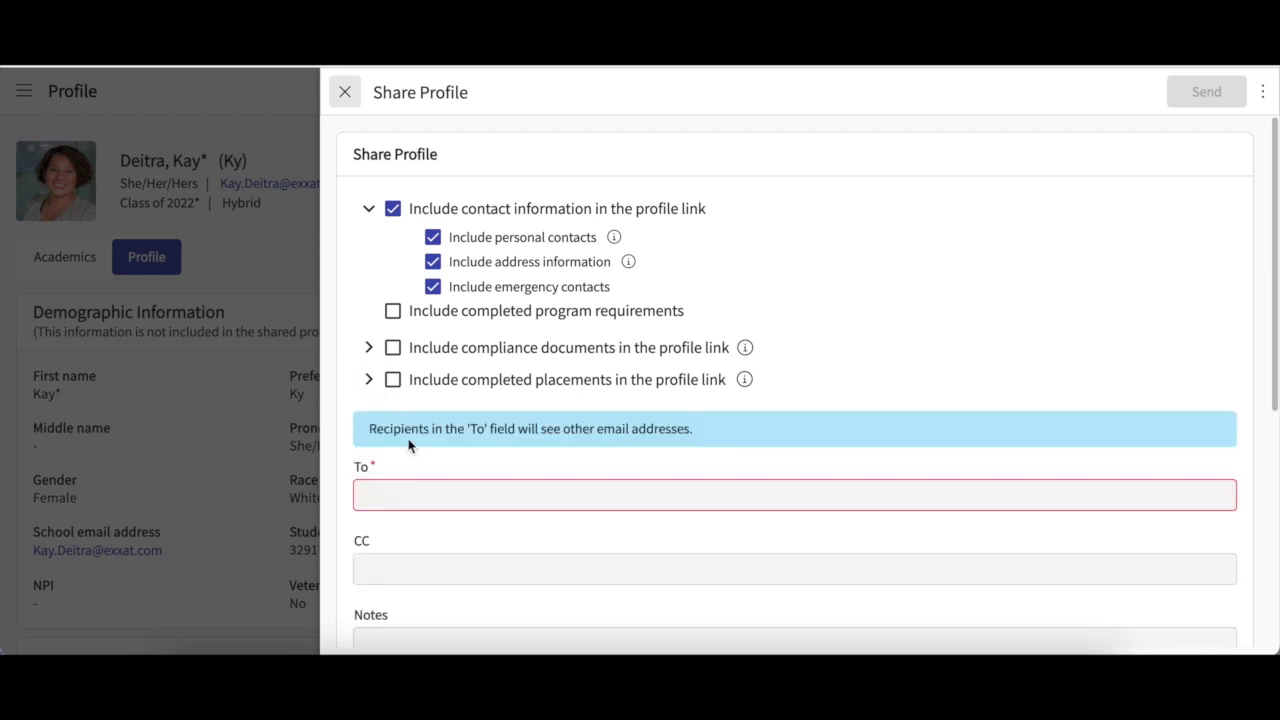
Add the two recipients' e-mail addresses to the To field.
{"action": "scroll", "coordinate": [409, 447], "scroll_direction": "down", "scroll_amount": 1}
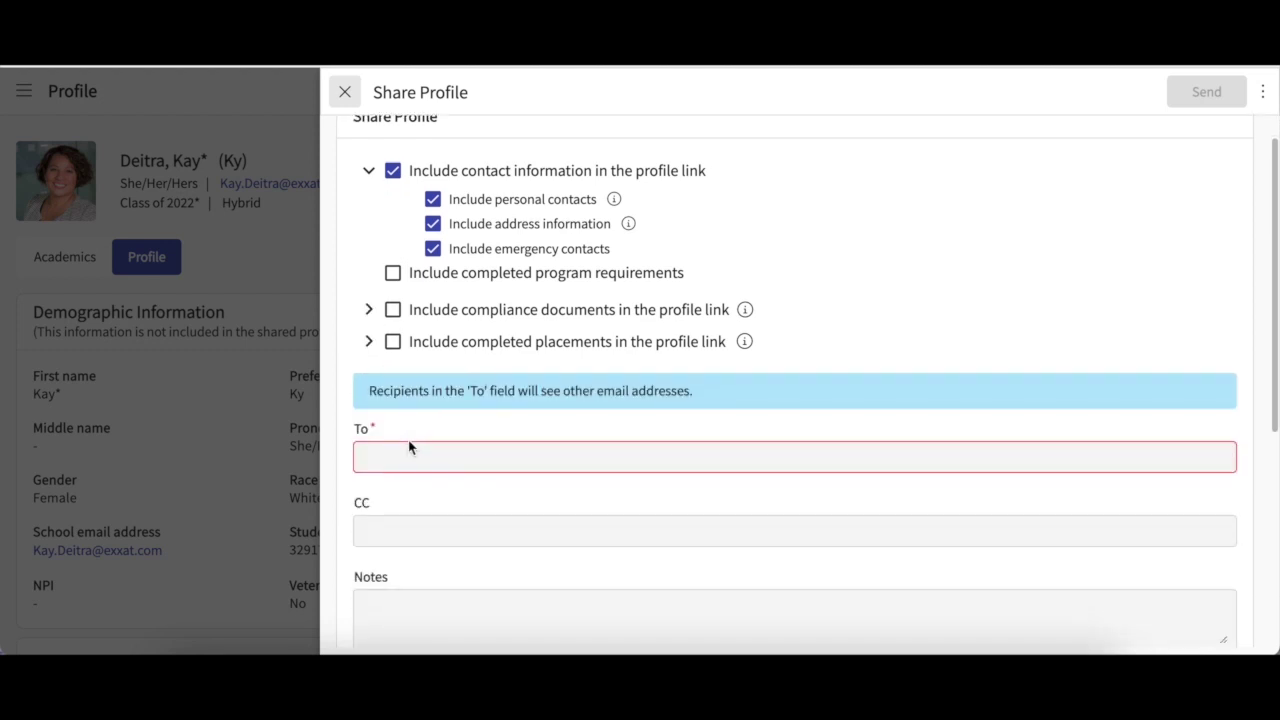
{"action": "left_click", "coordinate": [437, 452]}
{"action": "key", "text": "Return"}
{"action": "key", "text": "ctrl+v"}
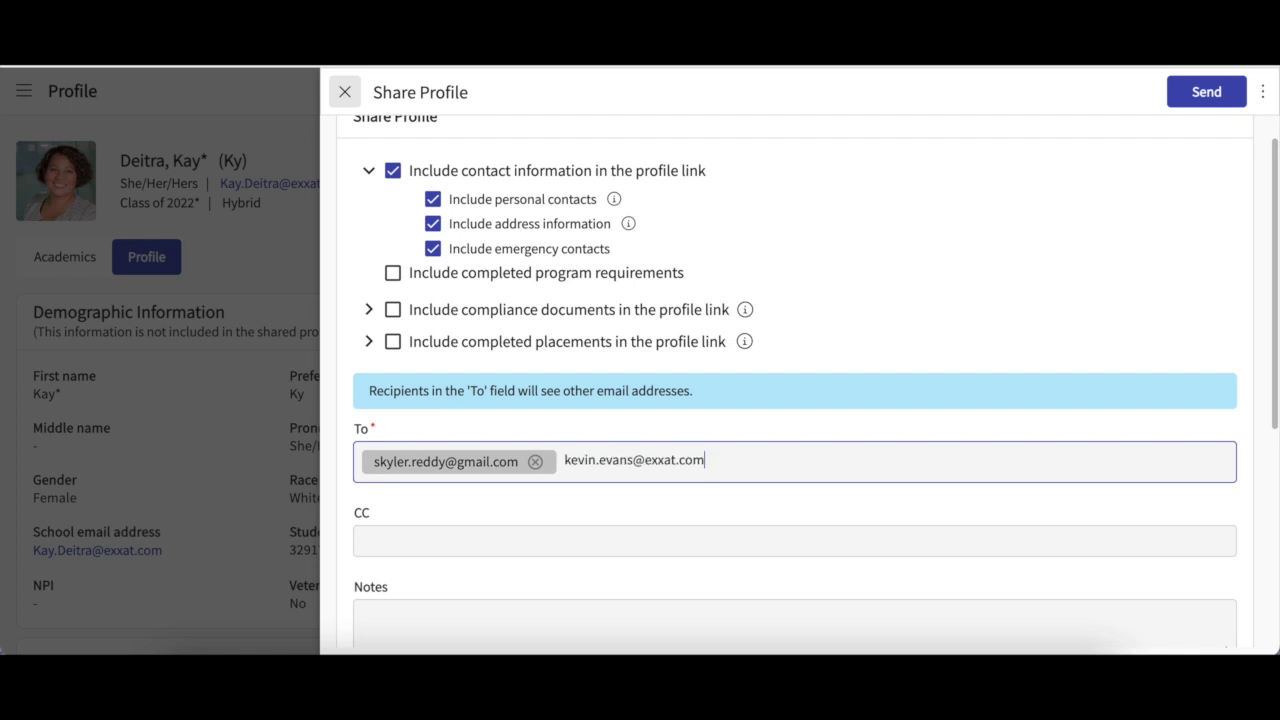
{"action": "key", "text": "Return"}
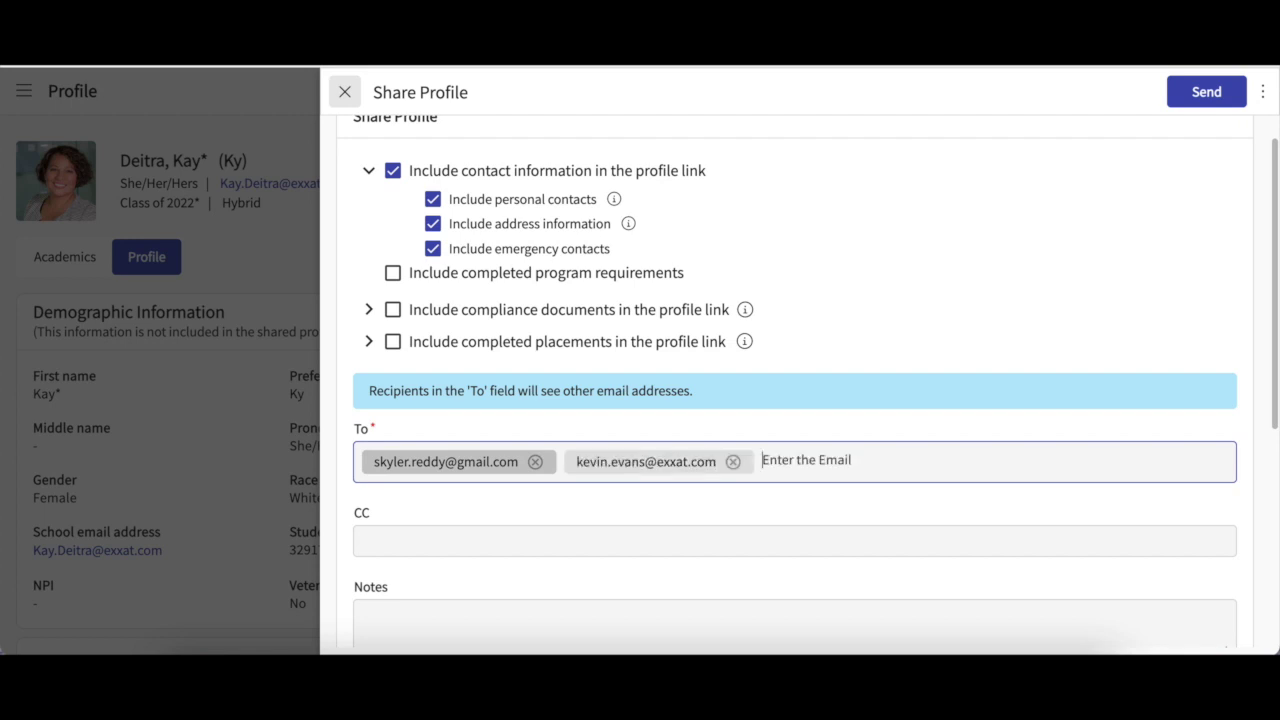
Leave CC empty and scroll down toward Browse to upload.
{"action": "left_click", "coordinate": [491, 526]}
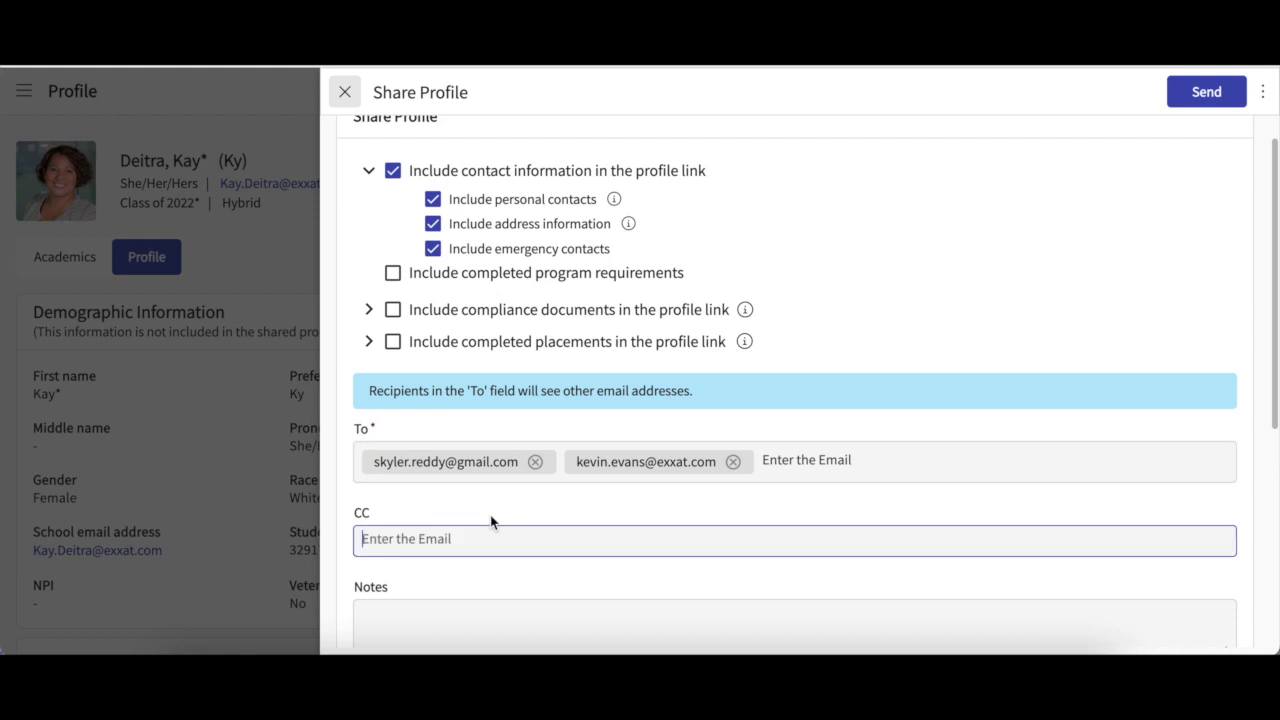
{"action": "scroll", "coordinate": [491, 521], "scroll_direction": "down", "scroll_amount": 1}
{"action": "scroll", "coordinate": [454, 455], "scroll_direction": "down", "scroll_amount": 1}
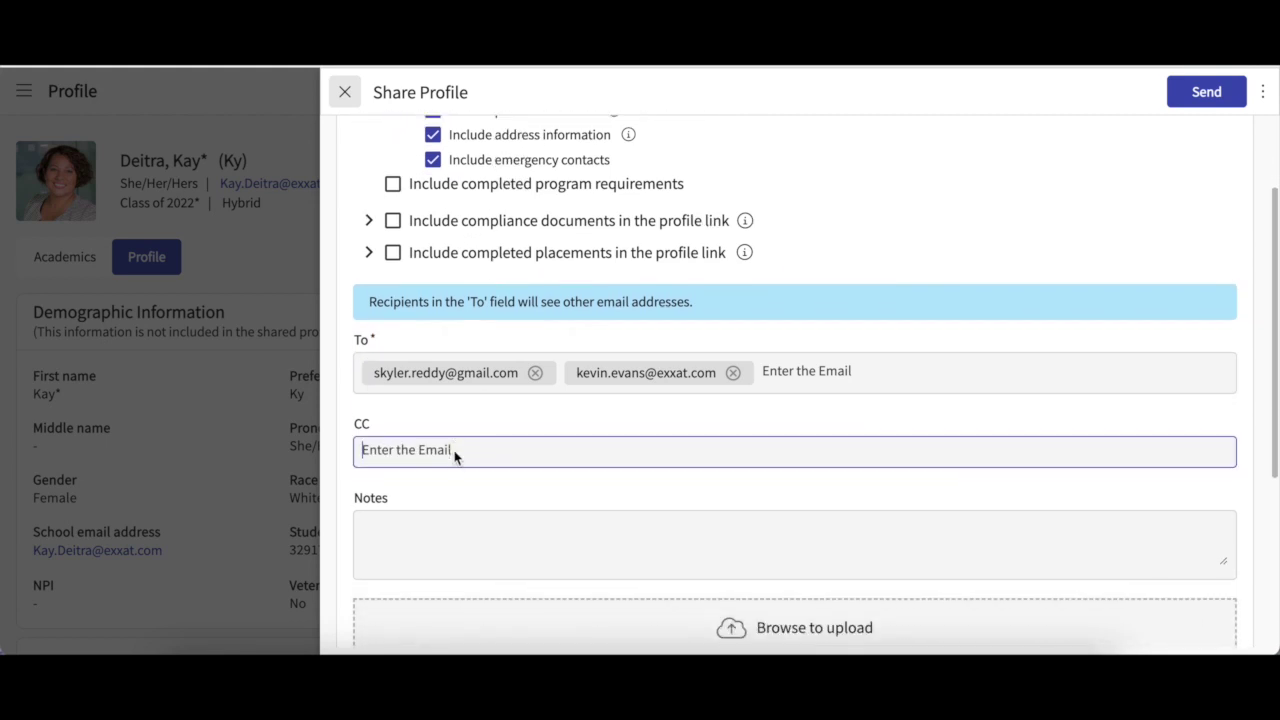
{"action": "scroll", "coordinate": [454, 458], "scroll_direction": "down", "scroll_amount": 2}
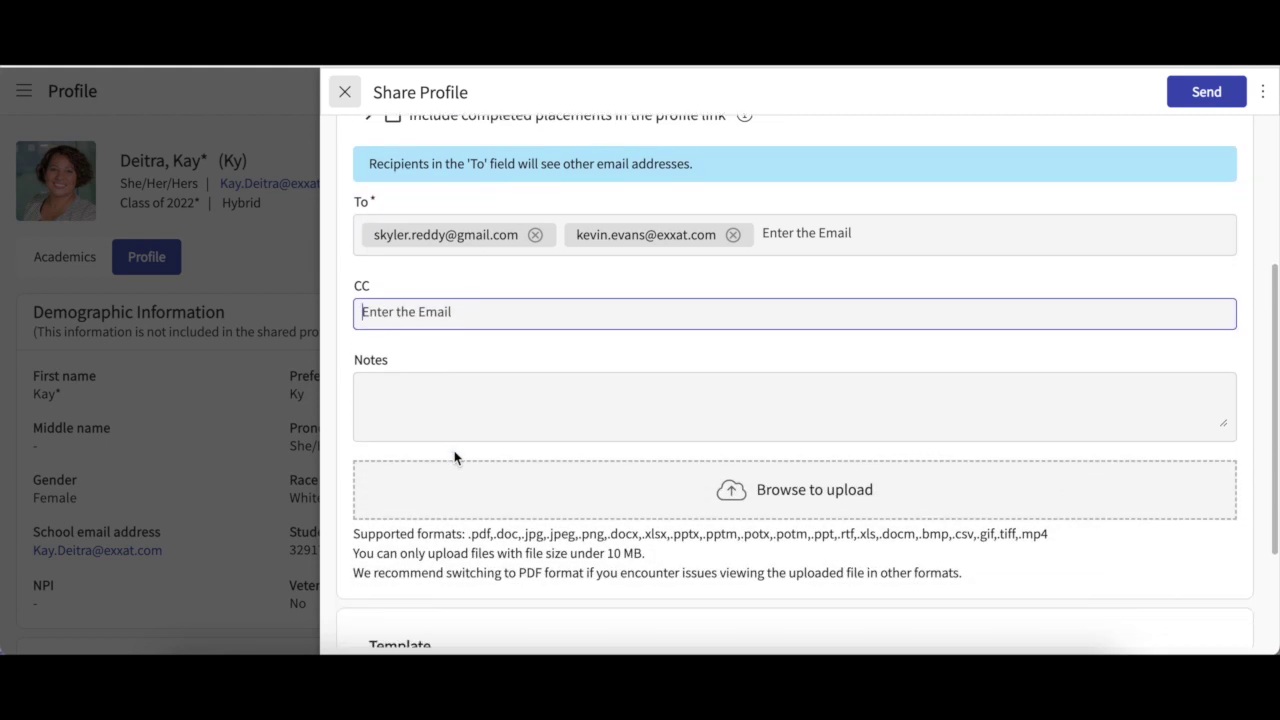
{"action": "left_click", "coordinate": [762, 500]}
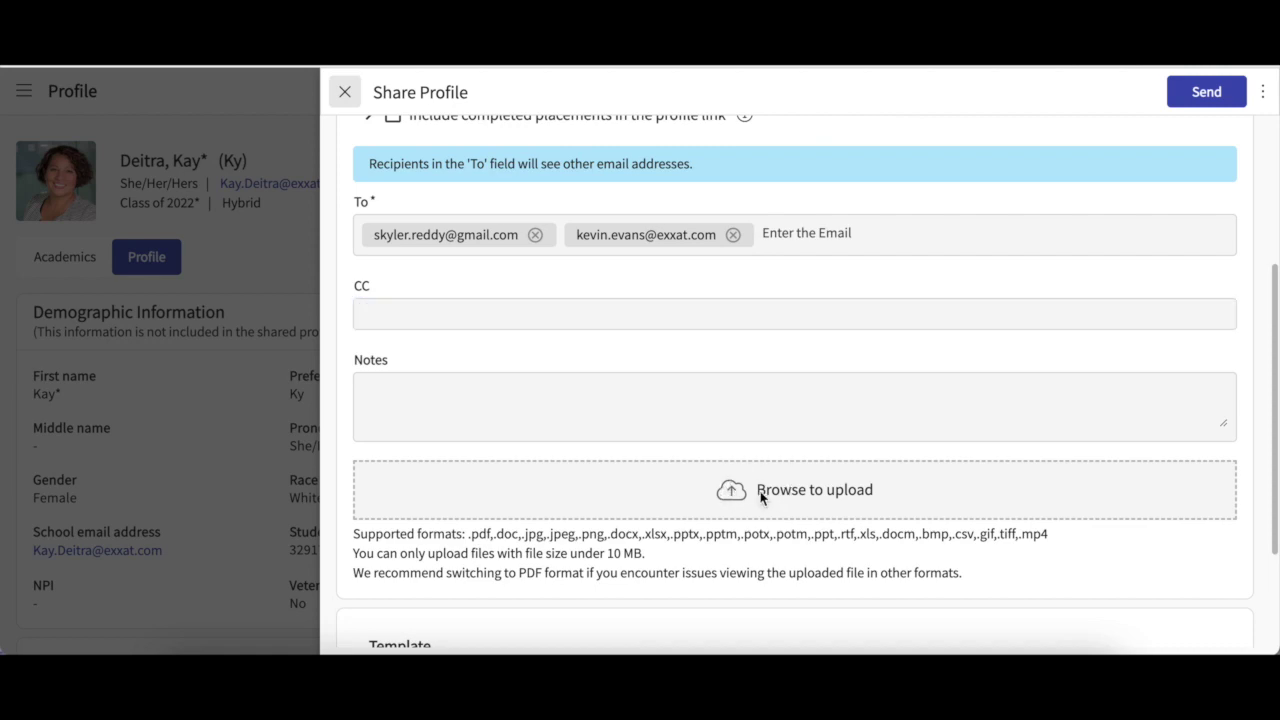
{"action": "scroll", "coordinate": [549, 401], "scroll_direction": "down", "scroll_amount": 2}
{"action": "scroll", "coordinate": [549, 401], "scroll_direction": "down", "scroll_amount": 2}
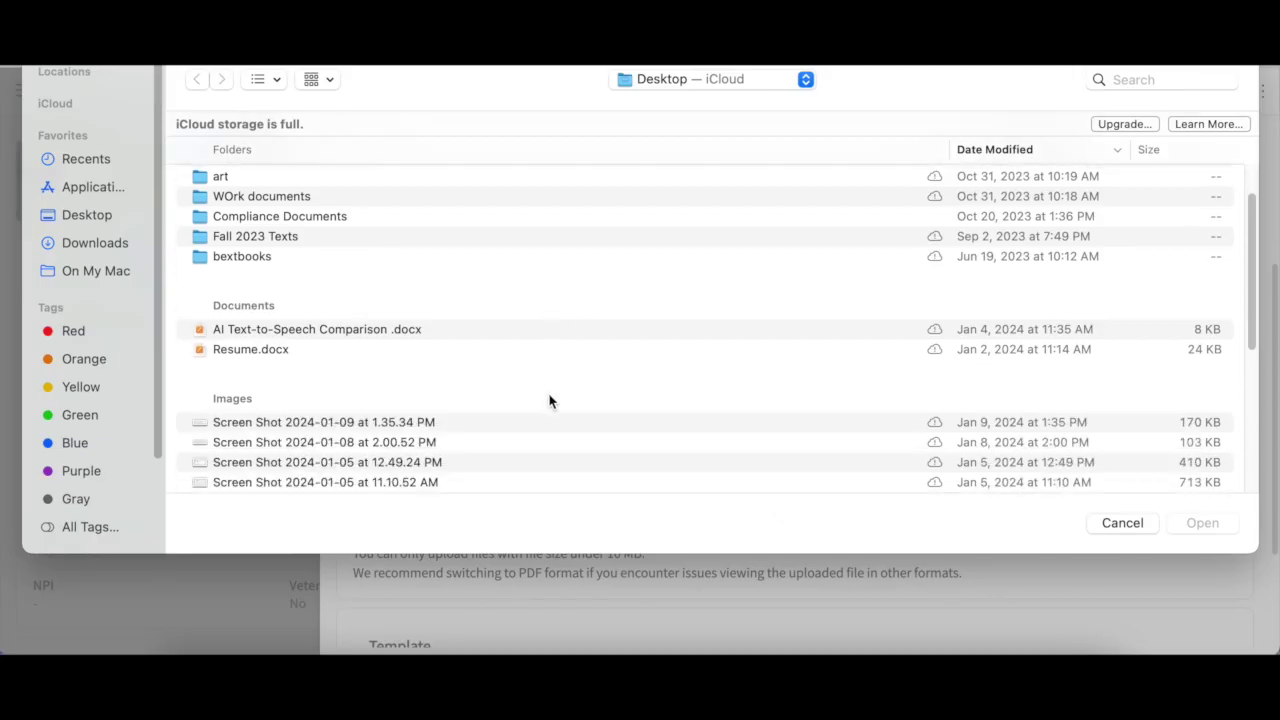
{"action": "scroll", "coordinate": [549, 401], "scroll_direction": "up", "scroll_amount": 4}
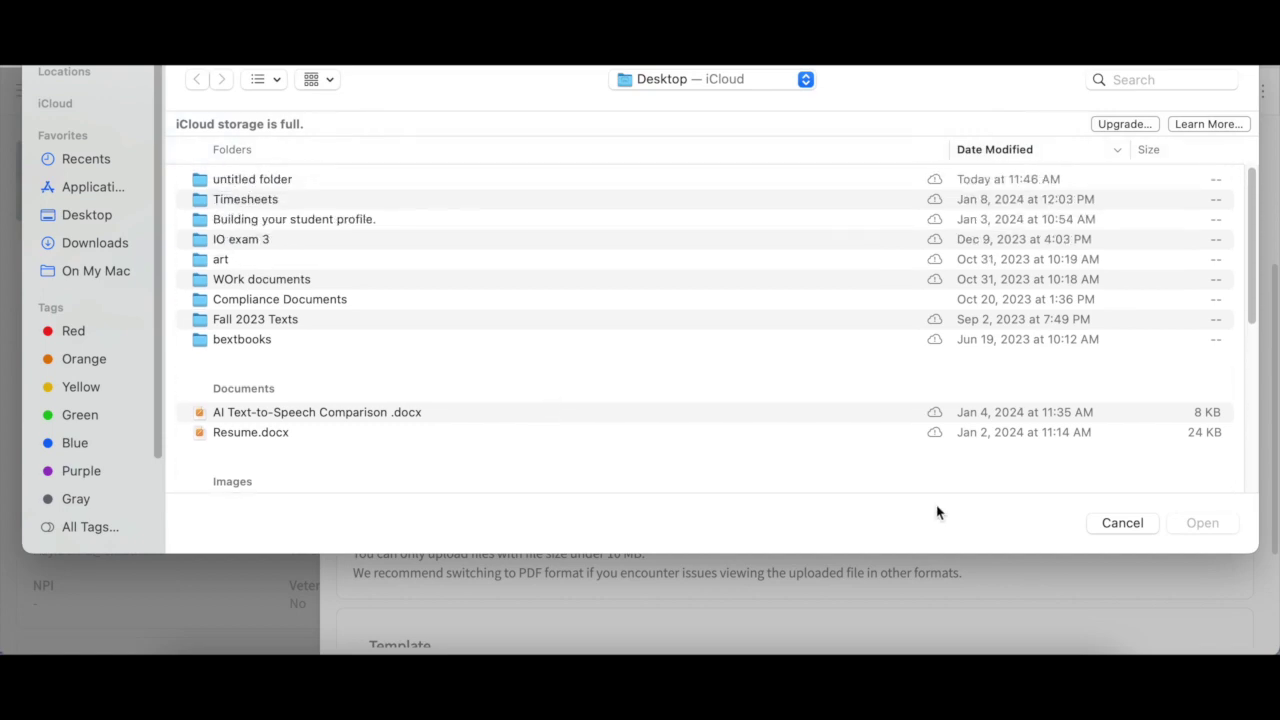
{"action": "left_click", "coordinate": [1115, 522]}
{"action": "scroll", "coordinate": [1073, 522], "scroll_direction": "down", "scroll_amount": 1}
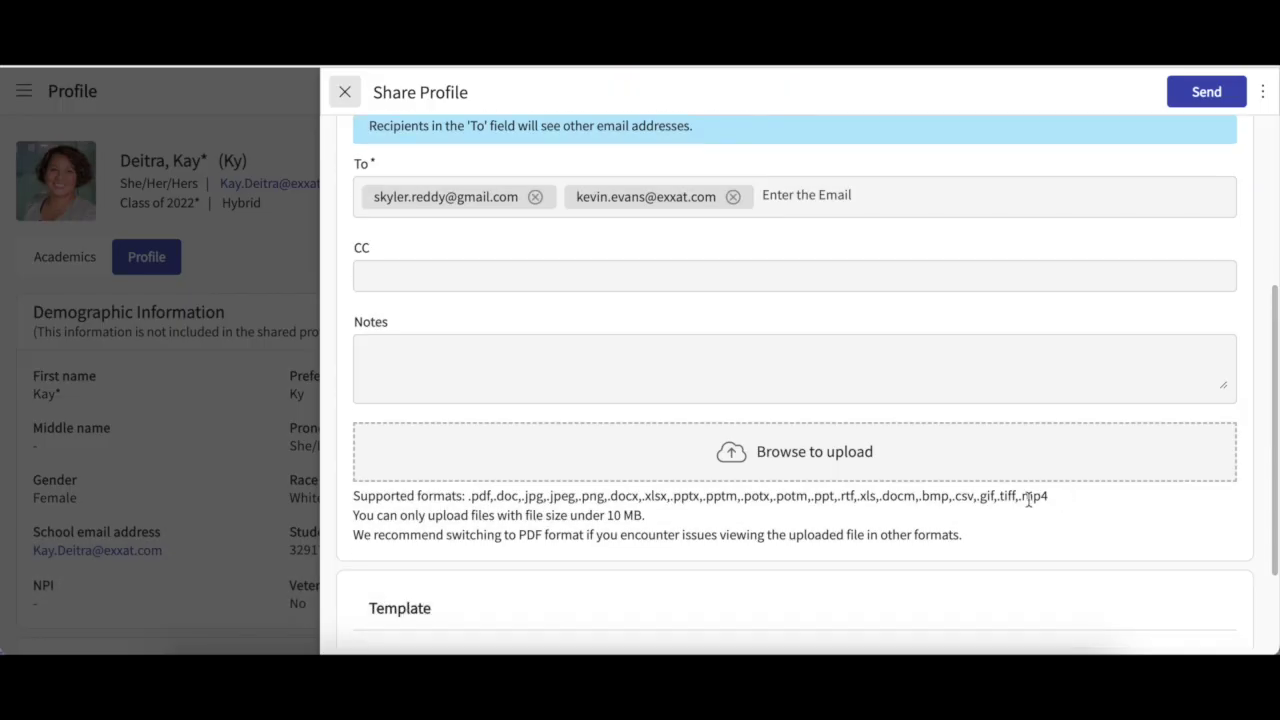
{"action": "scroll", "coordinate": [678, 505], "scroll_direction": "down", "scroll_amount": 1}
{"action": "scroll", "coordinate": [678, 505], "scroll_direction": "down", "scroll_amount": 3}
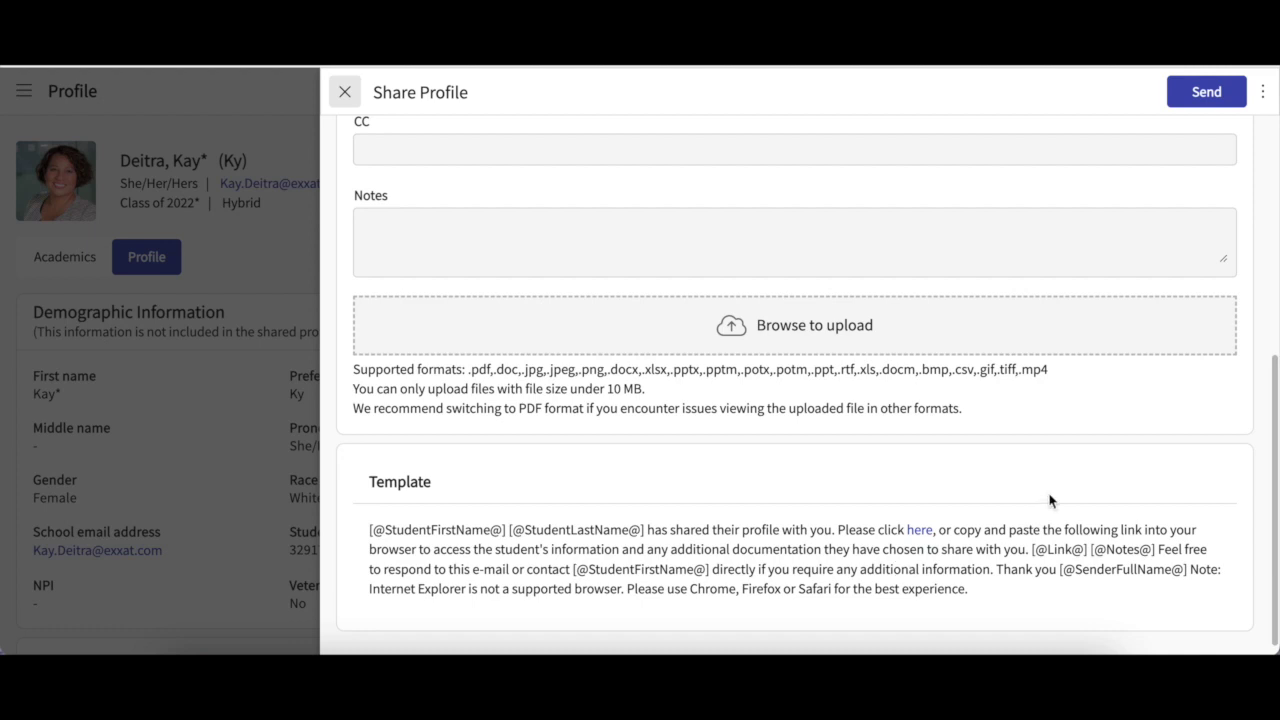
{"action": "scroll", "coordinate": [1049, 500], "scroll_direction": "up", "scroll_amount": 6}
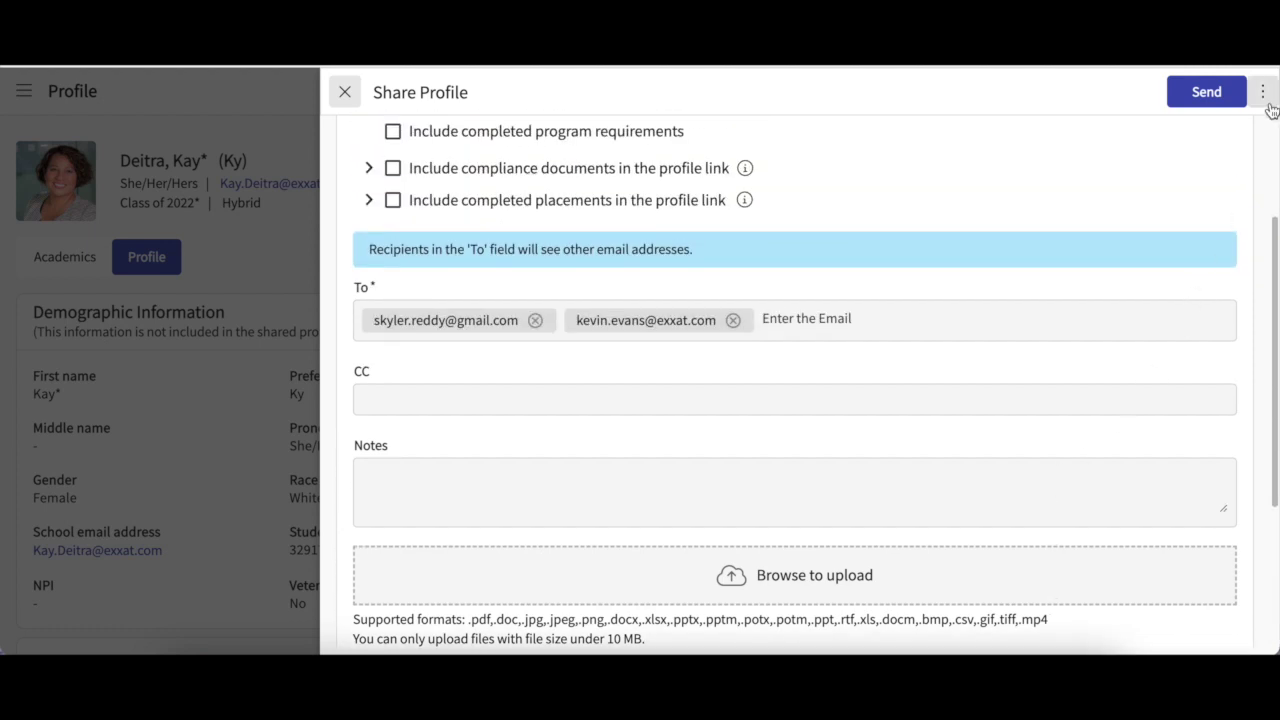
Preview the shared profile from the ⋮ menu, close the preview, and send the email.
{"action": "left_click", "coordinate": [1263, 93]}
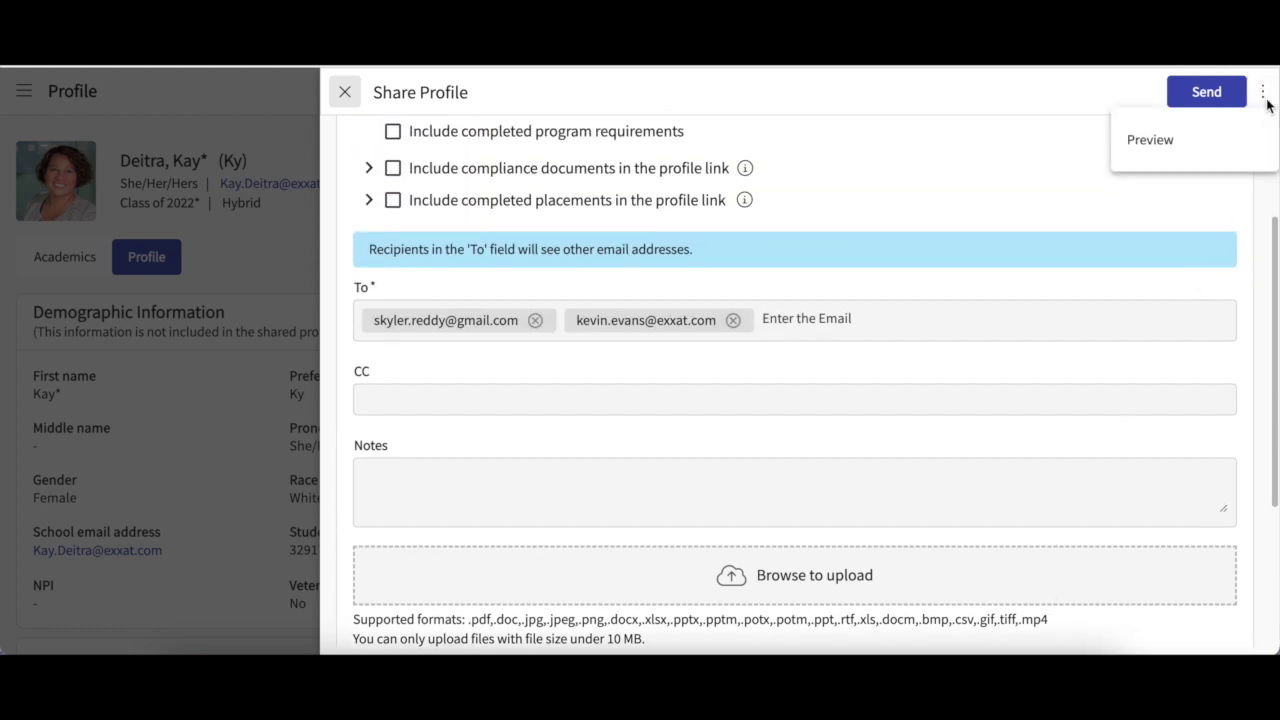
{"action": "left_click", "coordinate": [1167, 142]}
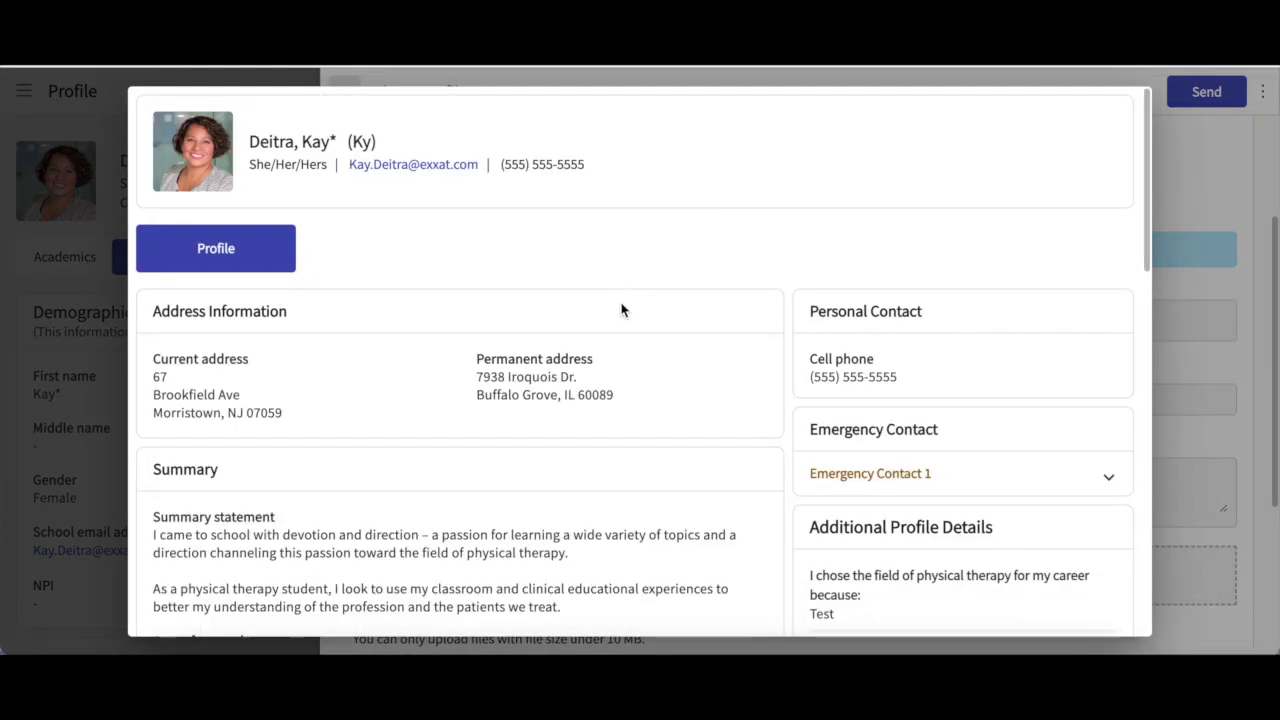
{"action": "scroll", "coordinate": [621, 310], "scroll_direction": "down", "scroll_amount": 2}
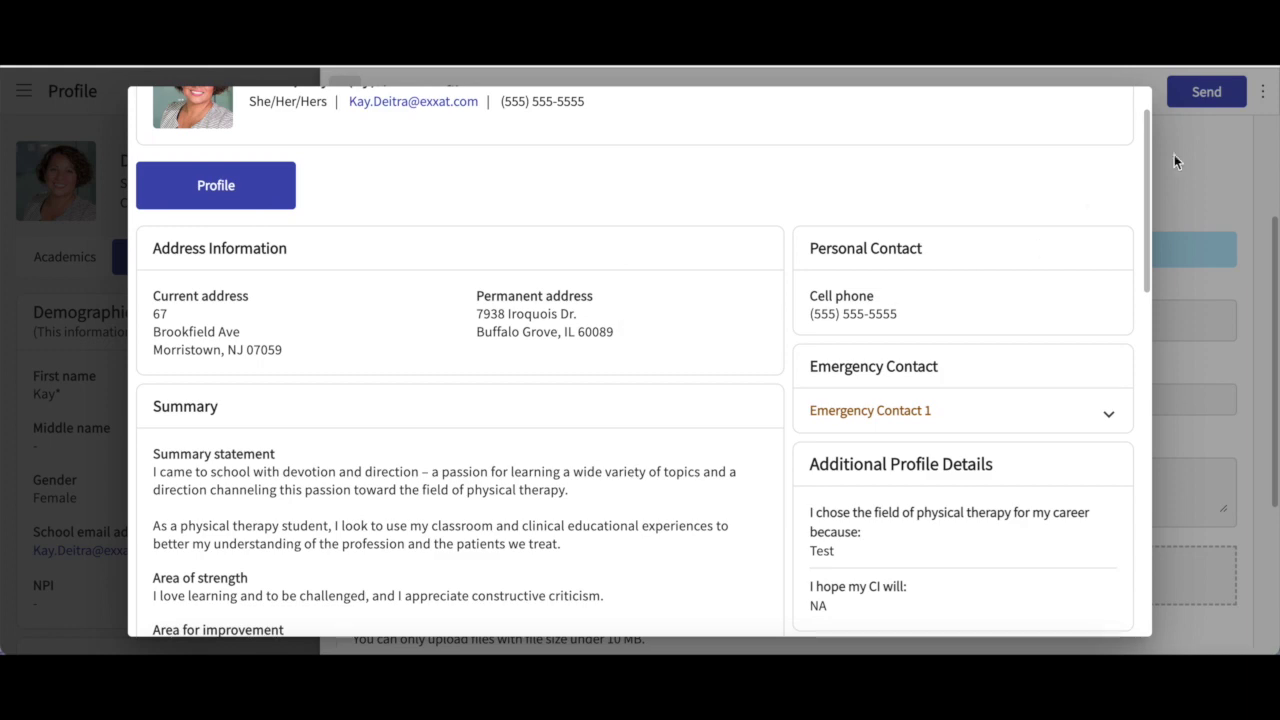
{"action": "left_click", "coordinate": [1188, 156]}
{"action": "left_click", "coordinate": [1192, 100]}
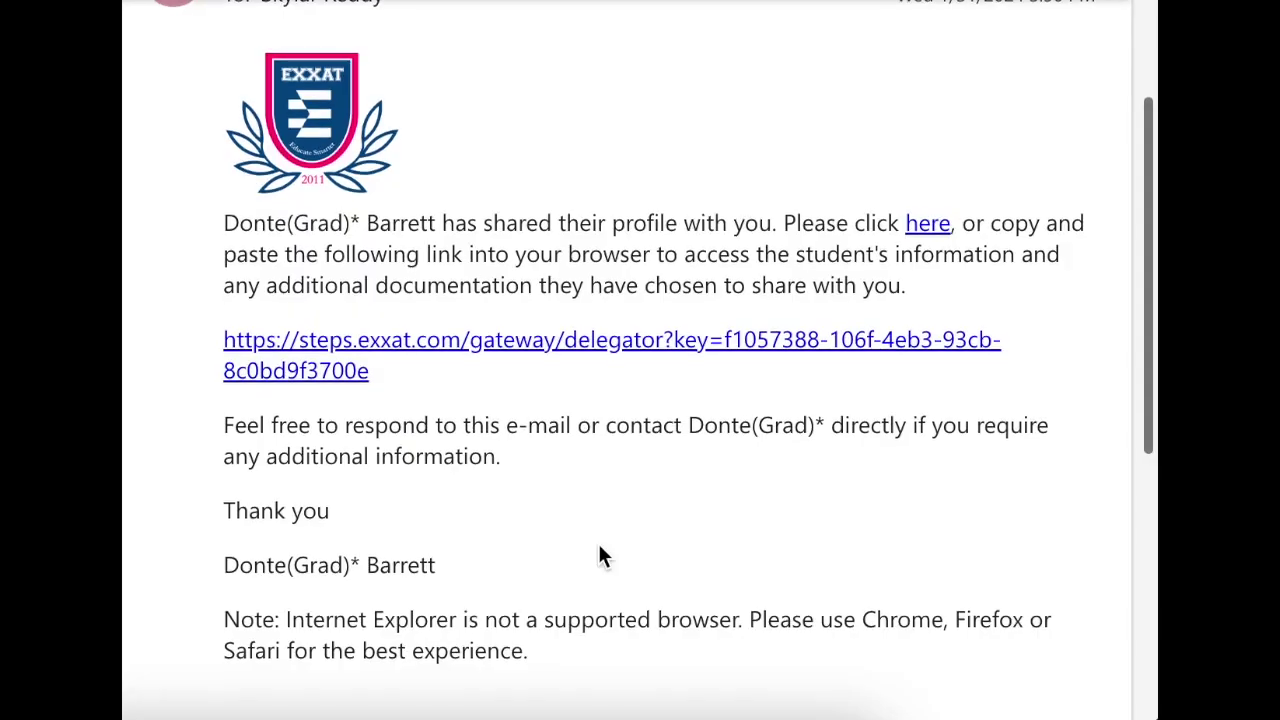
{"action": "scroll", "coordinate": [598, 556], "scroll_direction": "down", "scroll_amount": 1}
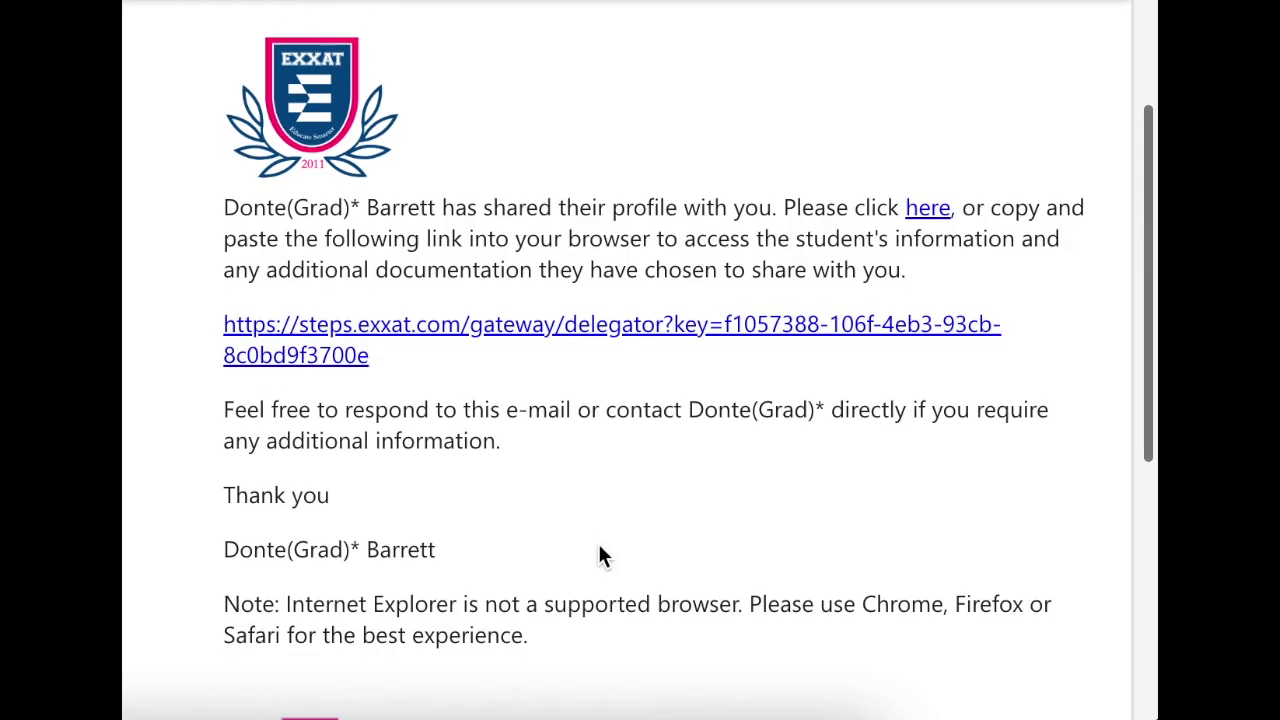
{"action": "scroll", "coordinate": [598, 556], "scroll_direction": "down", "scroll_amount": 1}
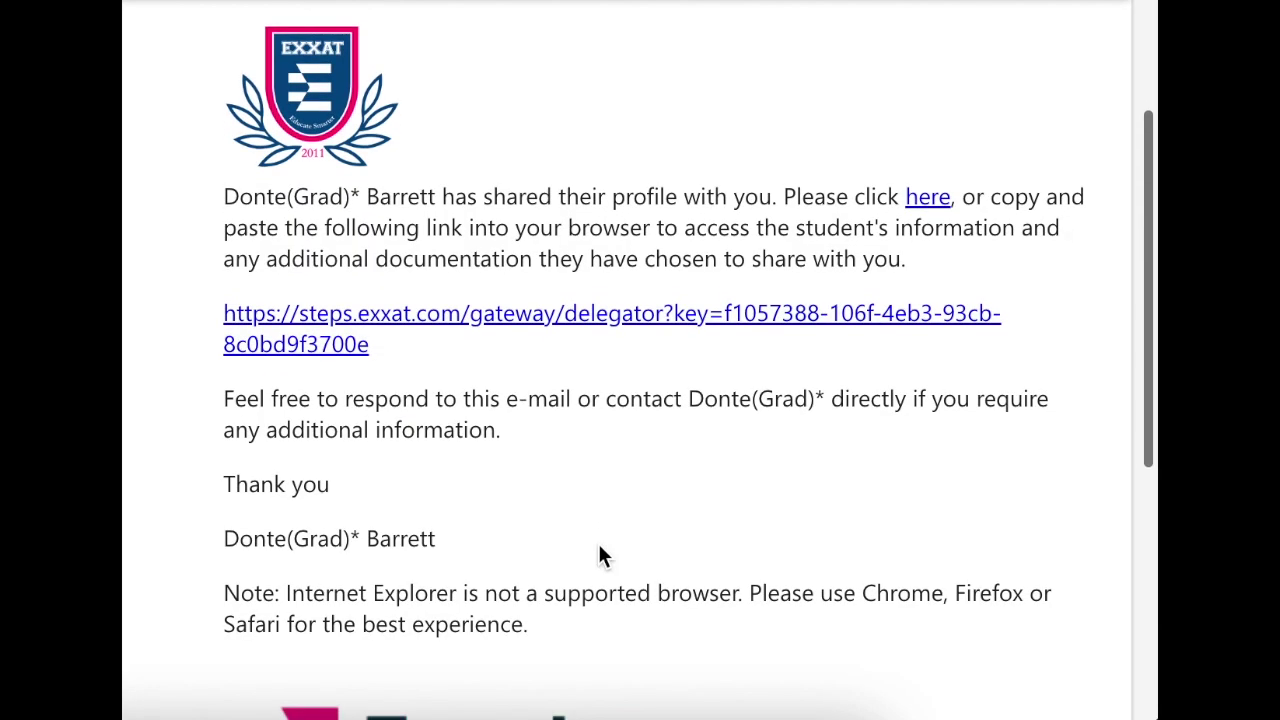
{"action": "scroll", "coordinate": [600, 552], "scroll_direction": "down", "scroll_amount": 3}
{"action": "scroll", "coordinate": [600, 556], "scroll_direction": "up", "scroll_amount": 5}
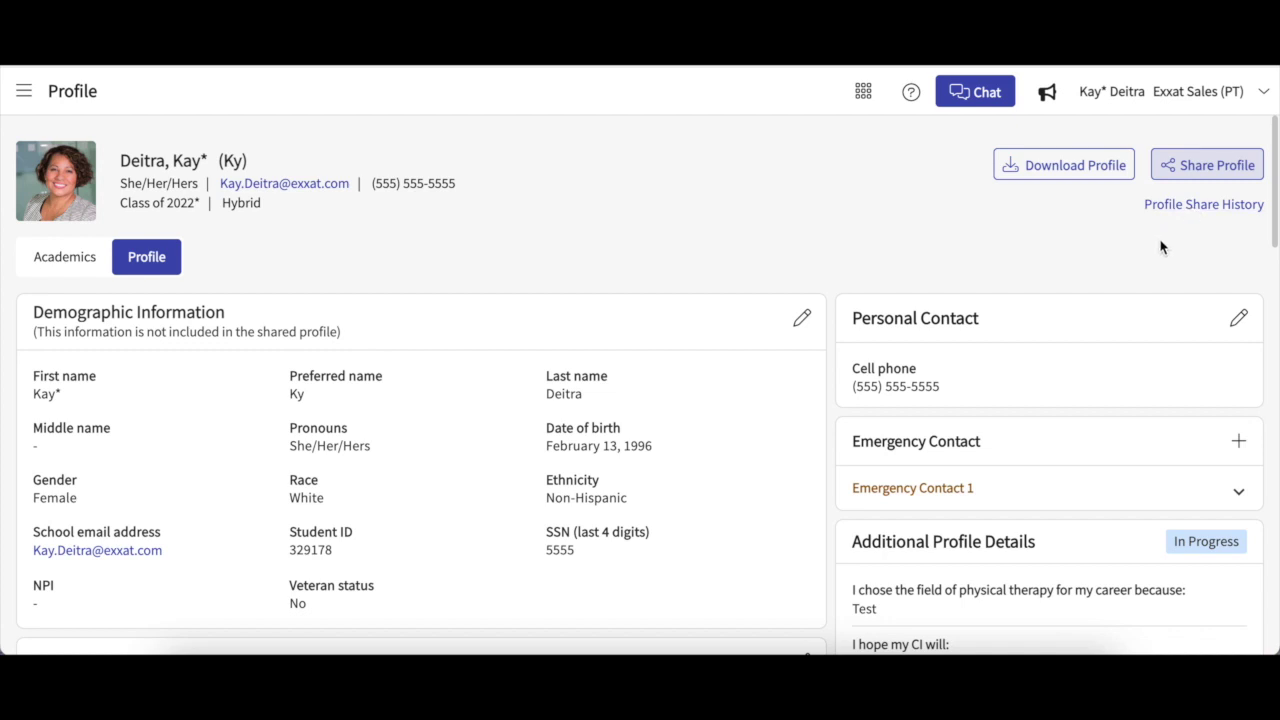
{"action": "left_click", "coordinate": [1197, 207]}
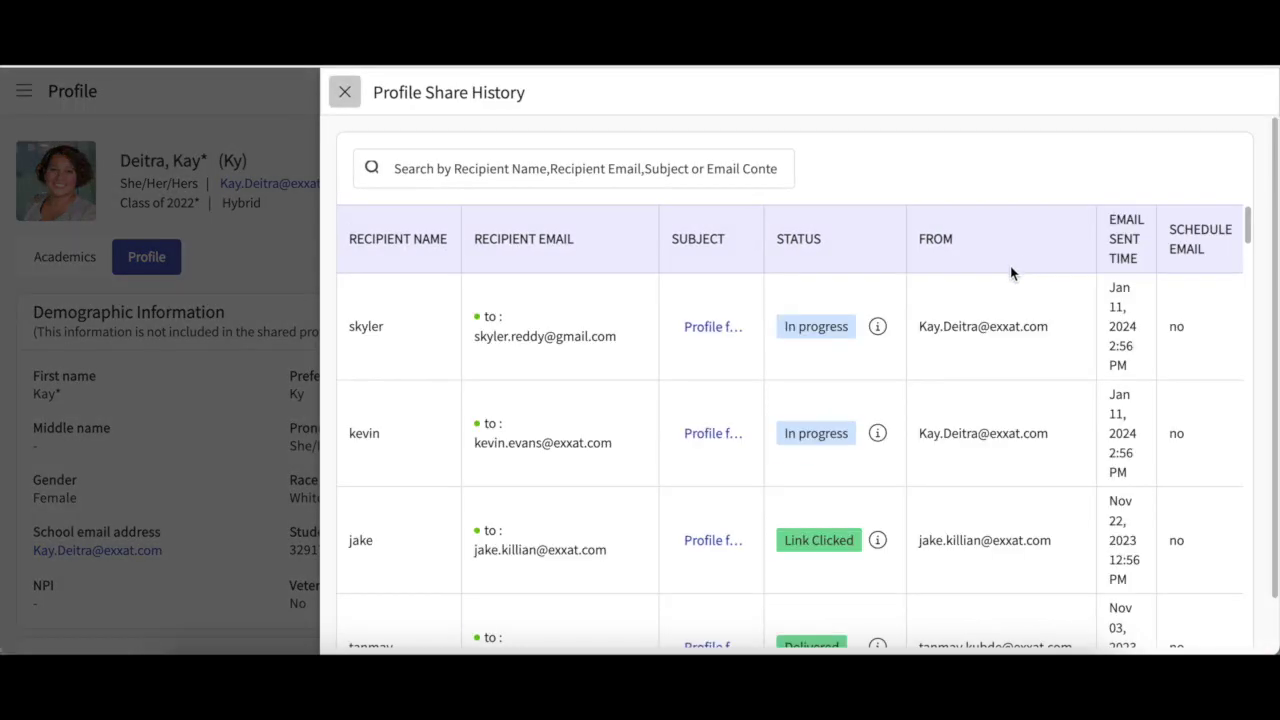
{"action": "scroll", "coordinate": [993, 322], "scroll_direction": "down", "scroll_amount": 1}
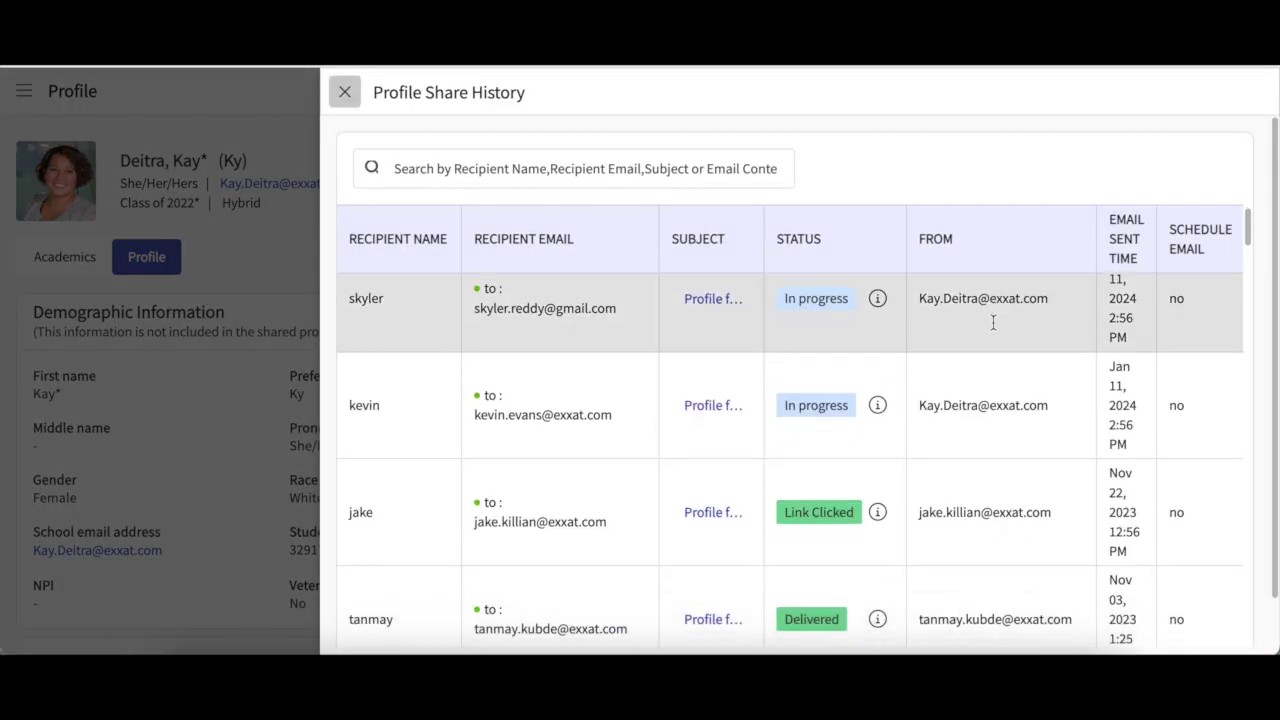
{"action": "scroll", "coordinate": [993, 322], "scroll_direction": "down", "scroll_amount": 2}
{"action": "scroll", "coordinate": [993, 322], "scroll_direction": "up", "scroll_amount": 3}
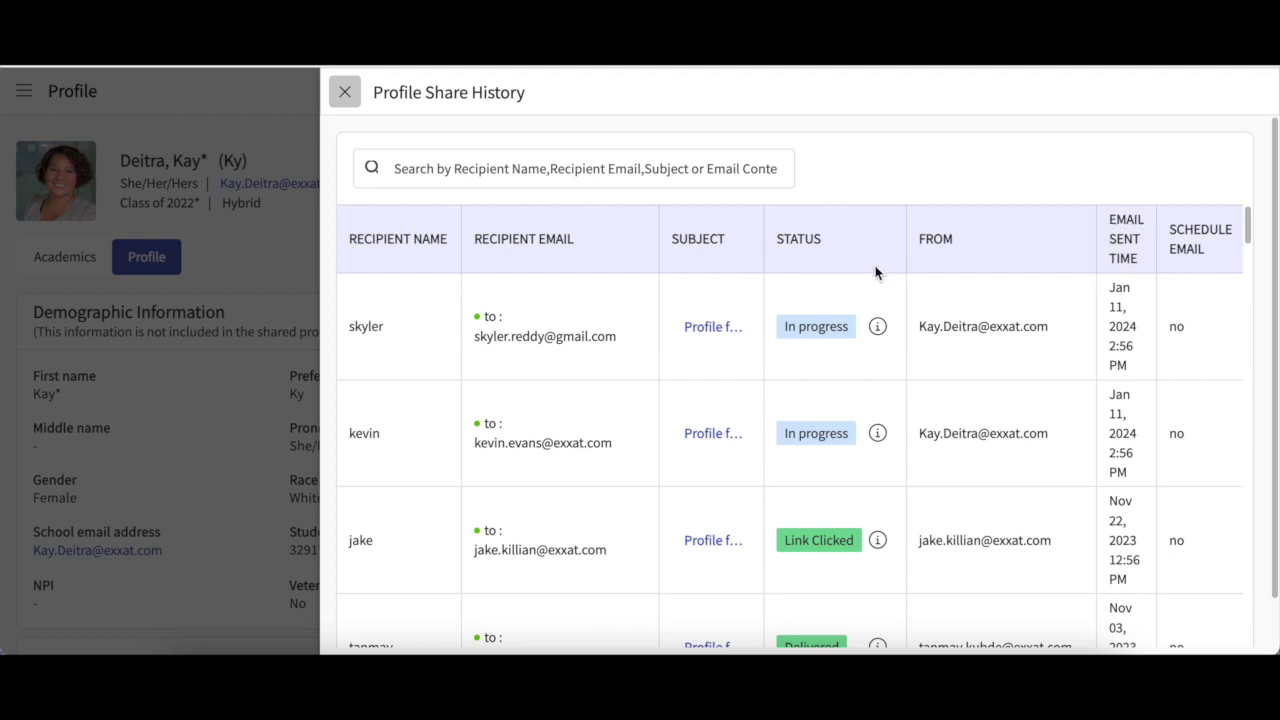
{"action": "mouse_move", "coordinate": [875, 326]}
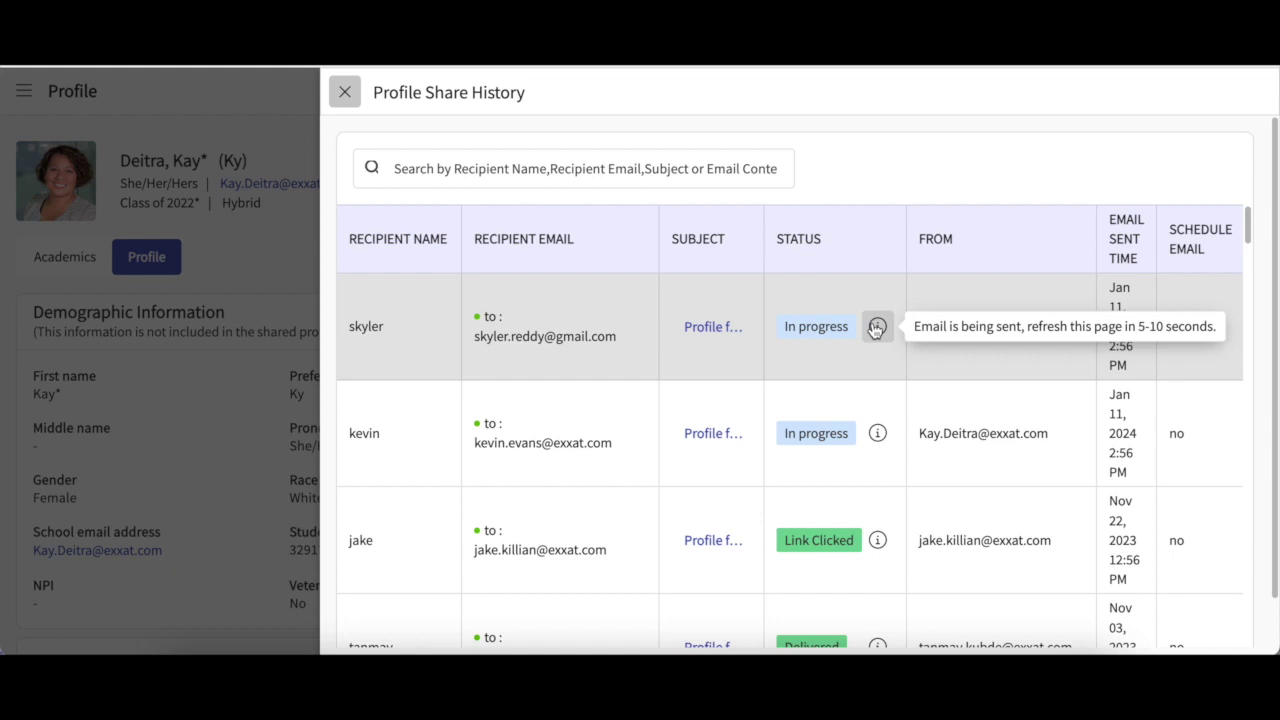
{"action": "mouse_move", "coordinate": [878, 542]}
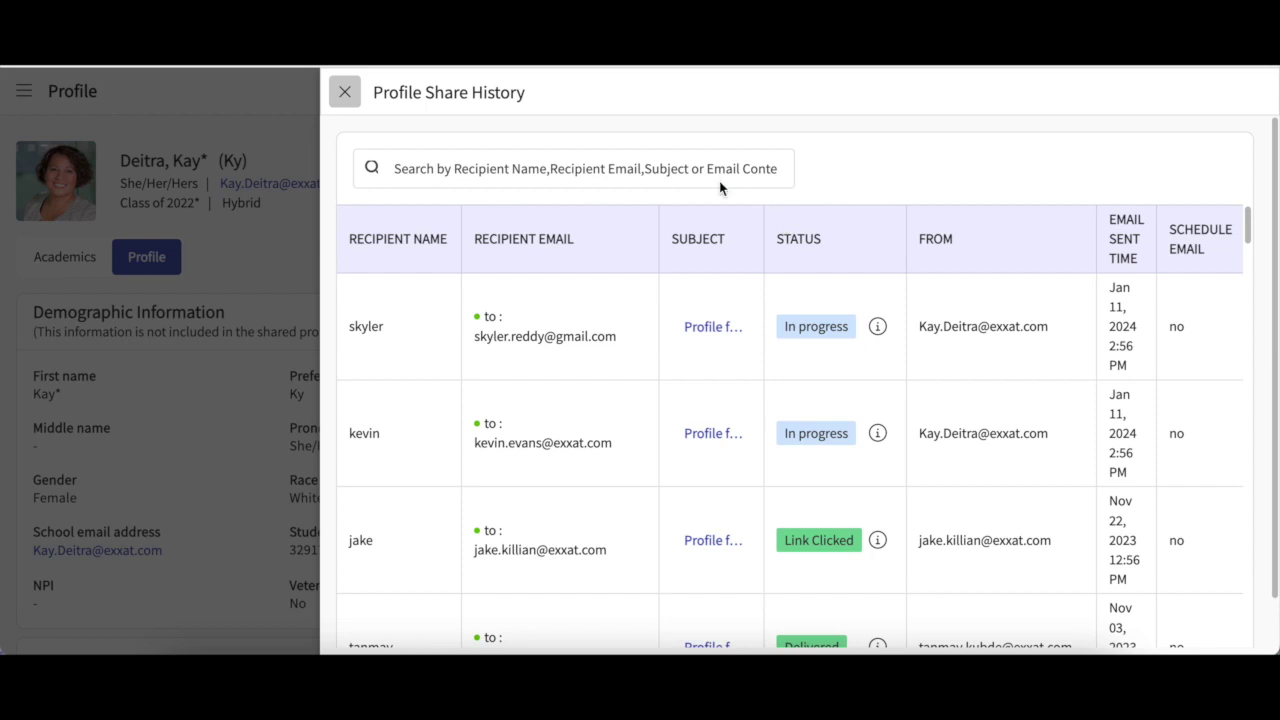
{"action": "left_click", "coordinate": [345, 91]}
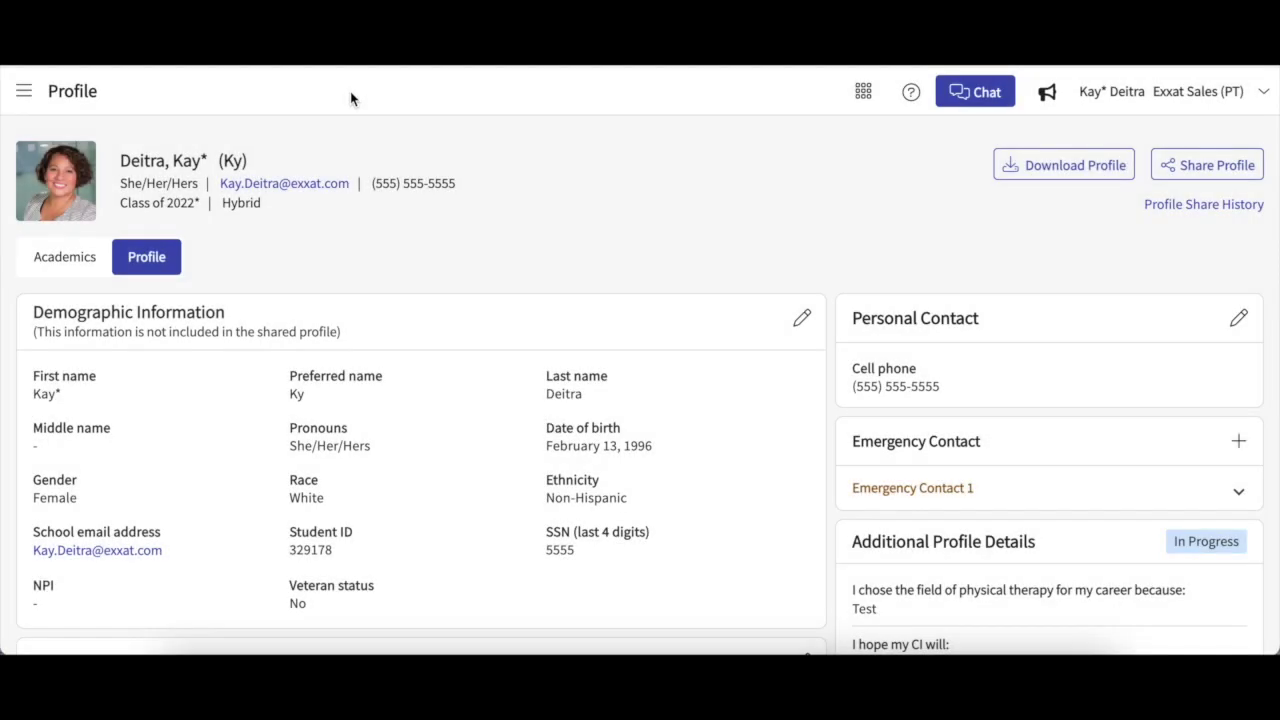